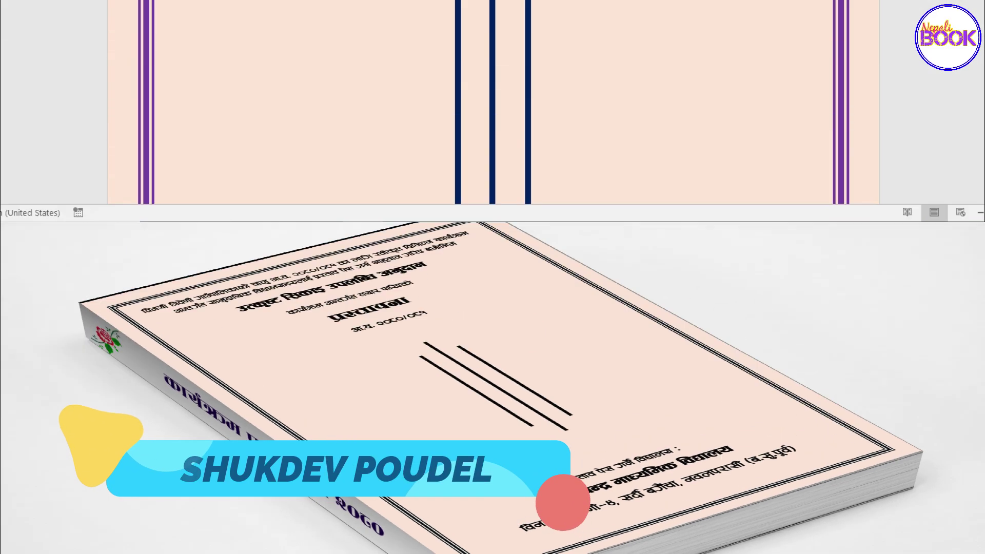
Review the finished Nepali cover page, then start a new blank document.
{"action": "scroll", "coordinate": [452, 336], "scroll_direction": "down", "scroll_amount": 5}
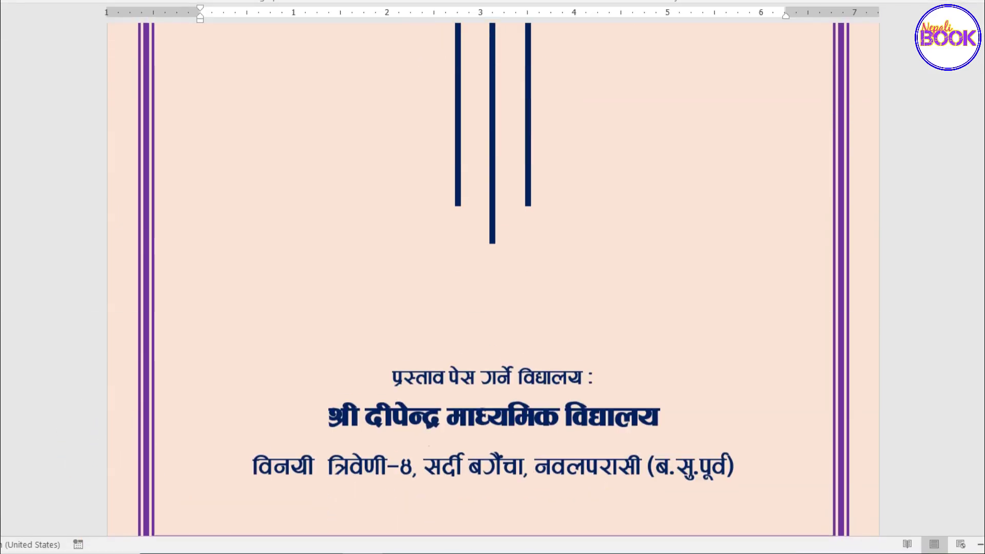
{"action": "scroll", "coordinate": [329, 278], "scroll_direction": "up", "scroll_amount": 6}
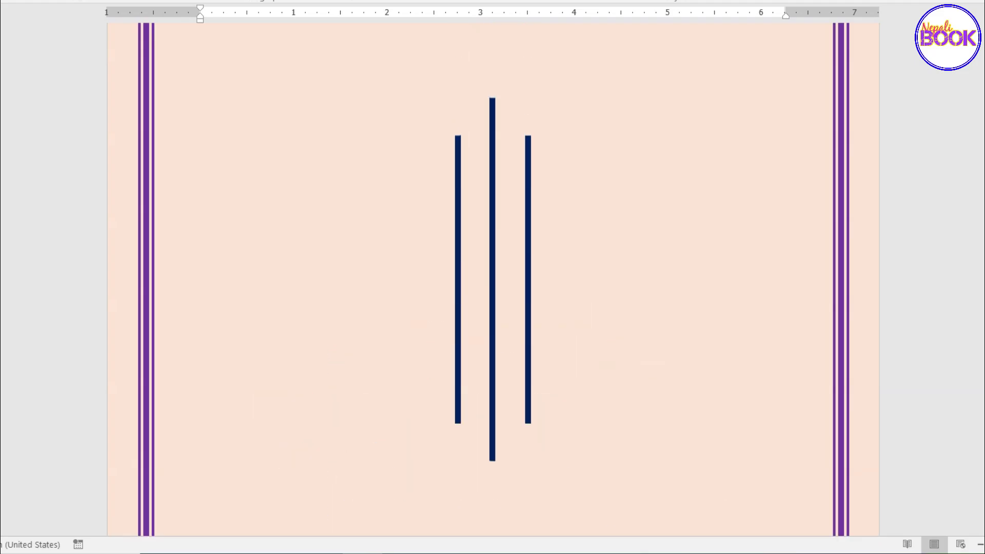
{"action": "scroll", "coordinate": [329, 277], "scroll_direction": "up", "scroll_amount": 10}
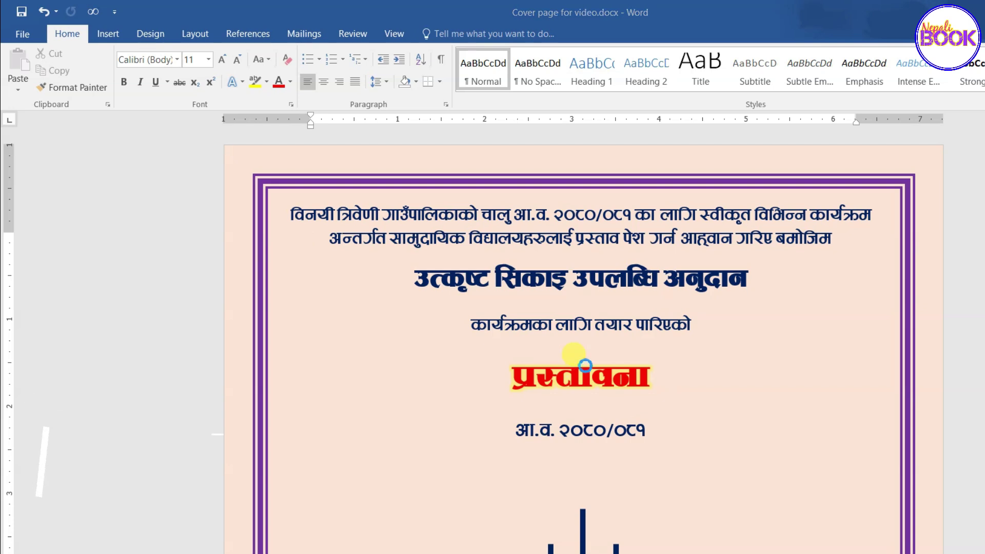
{"action": "key", "text": "ctrl+n"}
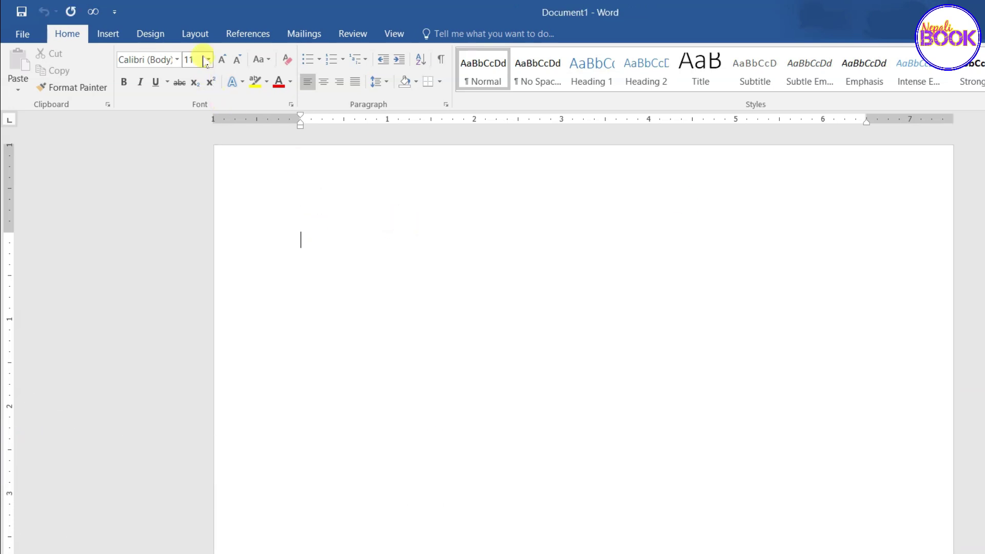
Set the new document's paper size to A4 (8.27" x 11.69").
{"action": "left_click", "coordinate": [197, 35]}
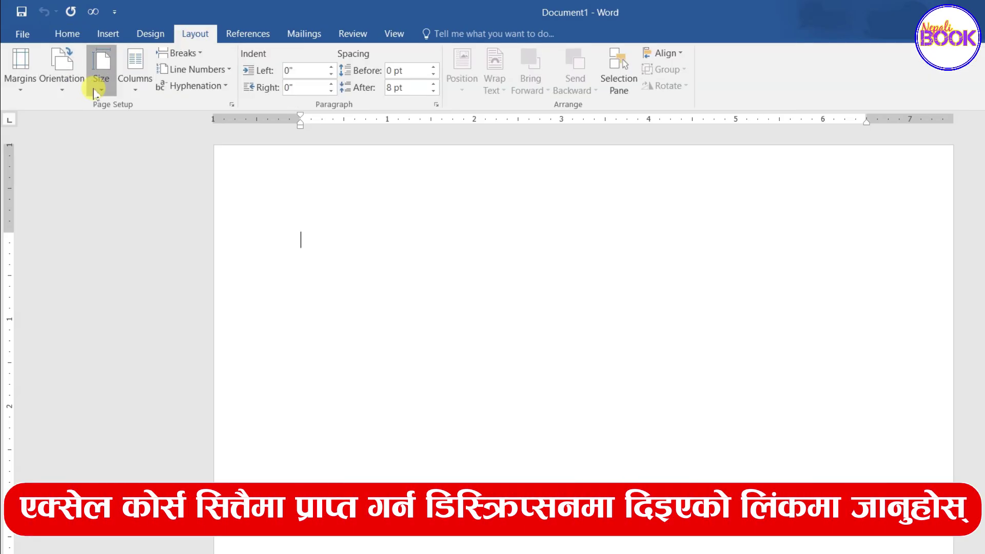
{"action": "left_click", "coordinate": [97, 90]}
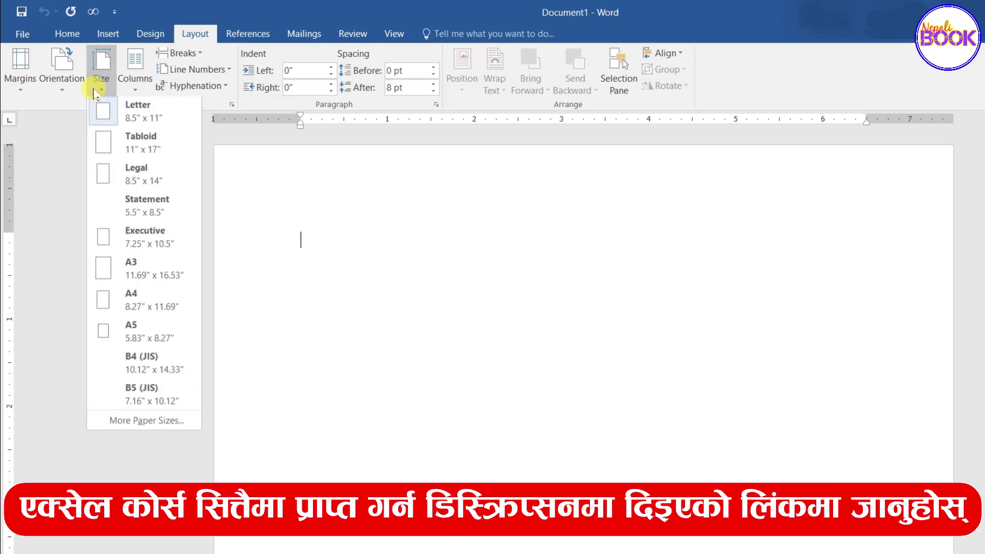
{"action": "left_click", "coordinate": [119, 302]}
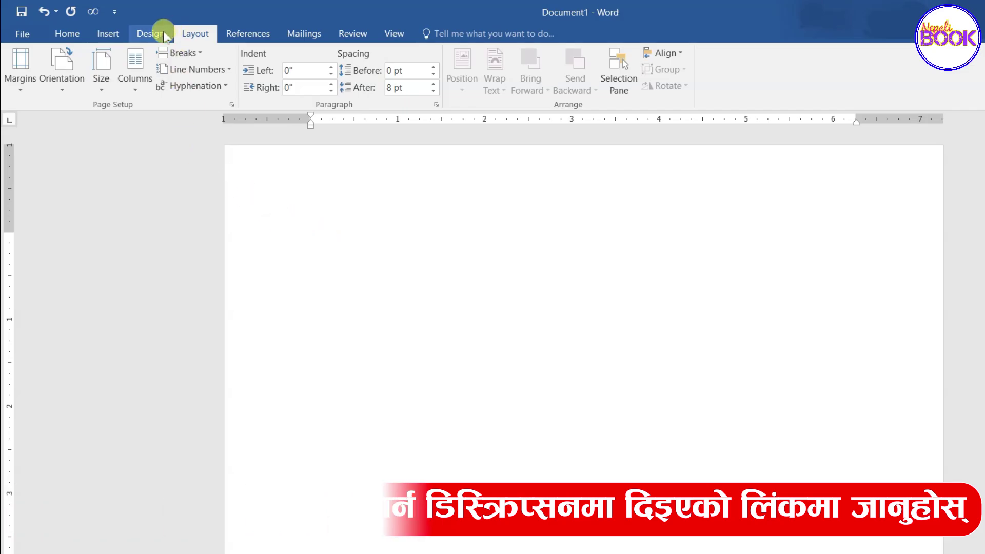
{"action": "left_click", "coordinate": [163, 34]}
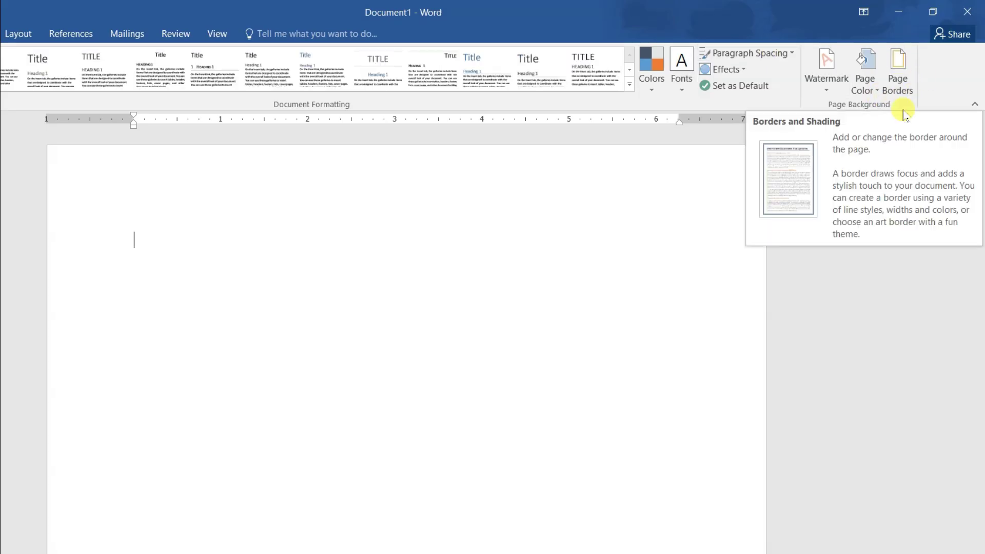
Open the page border settings and choose the triple-line border style.
{"action": "left_click", "coordinate": [900, 82]}
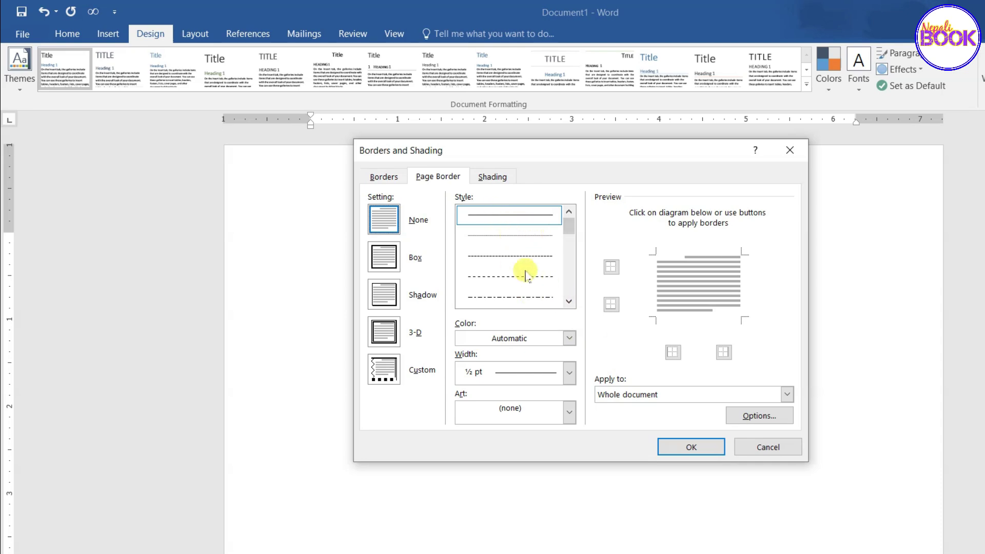
{"action": "left_click", "coordinate": [569, 301]}
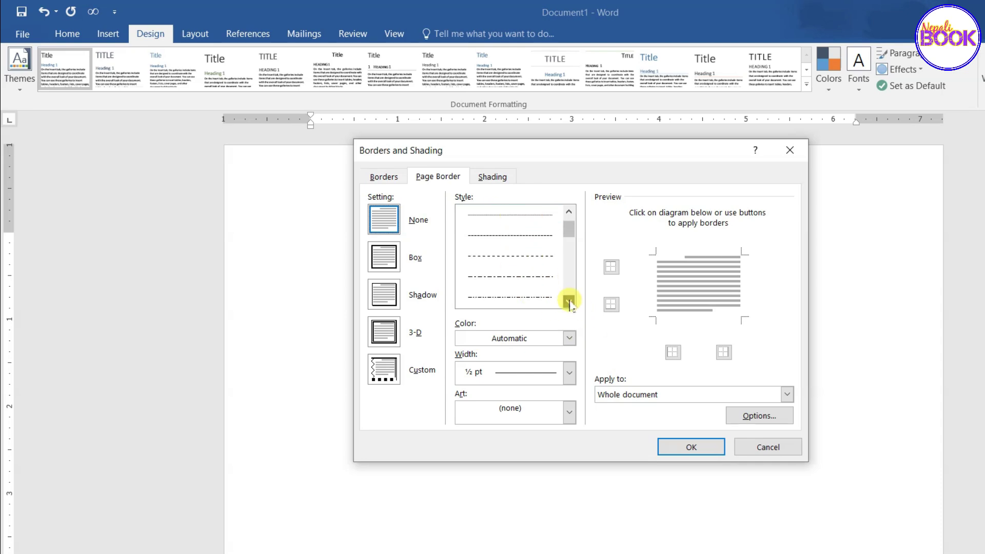
{"action": "left_click", "coordinate": [570, 302]}
{"action": "left_click", "coordinate": [570, 301]}
{"action": "left_click", "coordinate": [570, 301]}
{"action": "left_click", "coordinate": [570, 301]}
{"action": "left_click", "coordinate": [569, 301]}
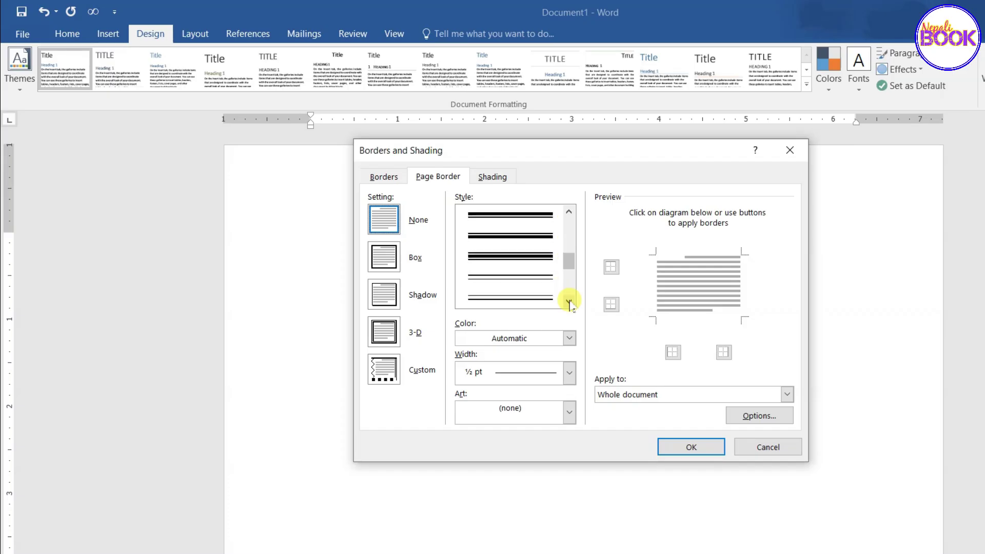
{"action": "left_click", "coordinate": [536, 259]}
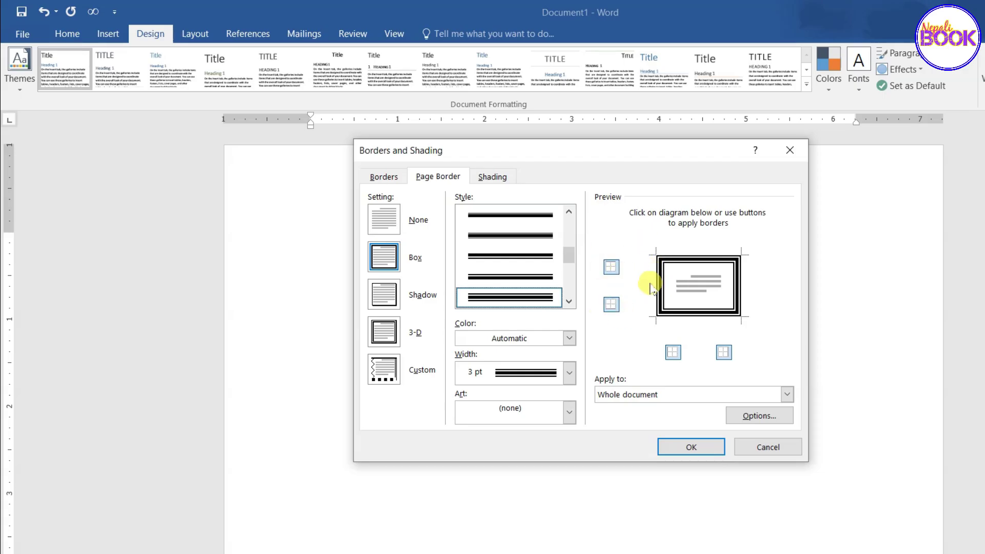
Toggle the border sides in the preview, finishing with all four sides on.
{"action": "left_click", "coordinate": [612, 267]}
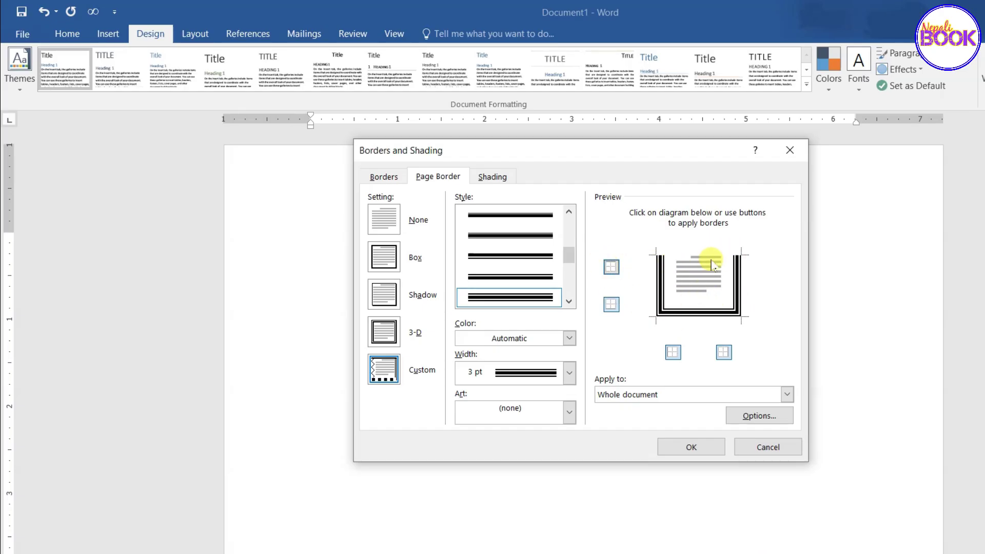
{"action": "left_click", "coordinate": [610, 307]}
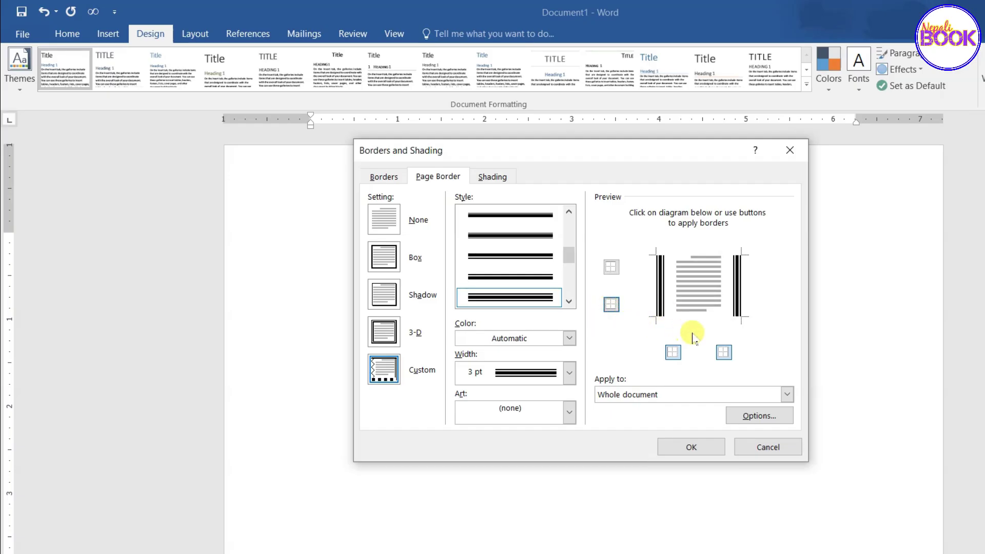
{"action": "left_click", "coordinate": [673, 352]}
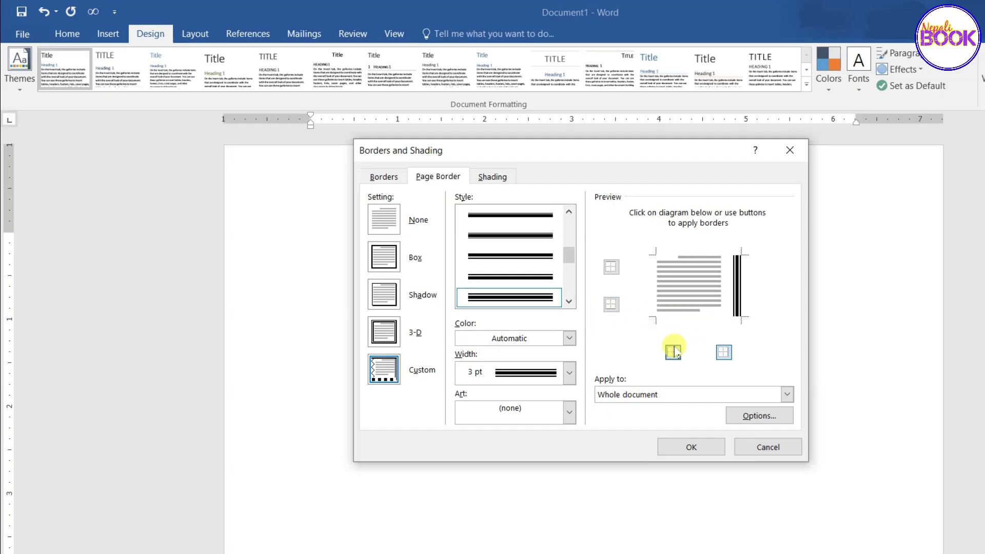
{"action": "left_click", "coordinate": [723, 353]}
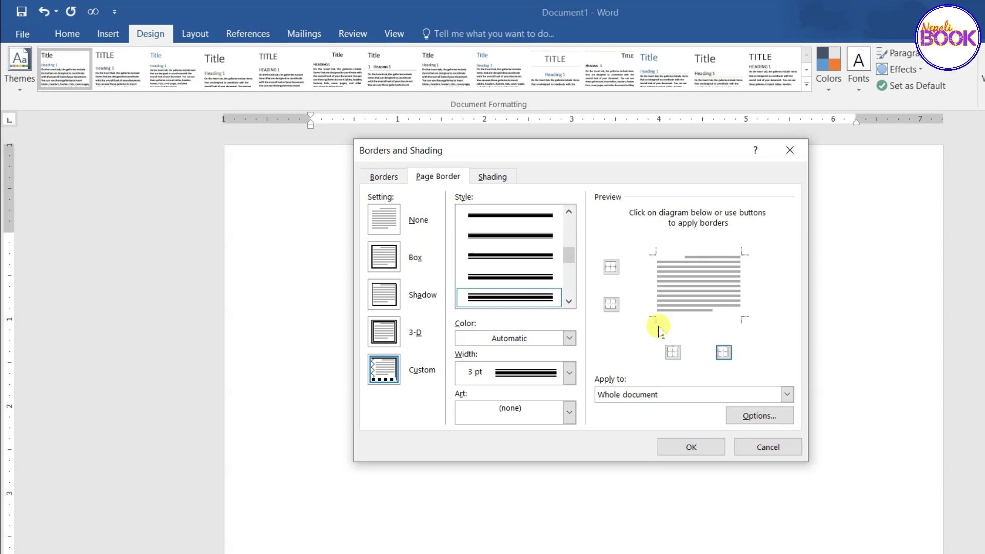
{"action": "left_click", "coordinate": [725, 353]}
{"action": "left_click", "coordinate": [673, 352]}
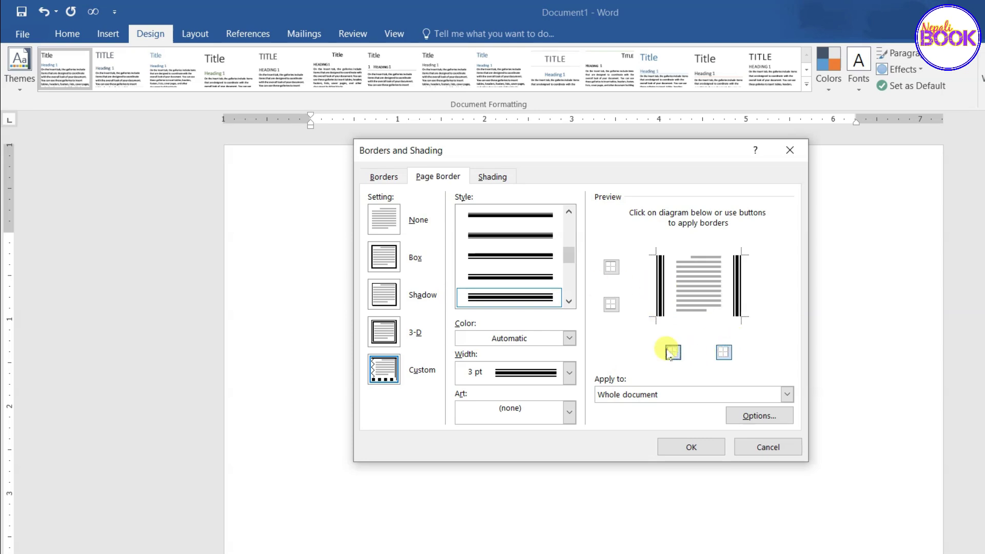
{"action": "left_click", "coordinate": [611, 304]}
{"action": "left_click", "coordinate": [611, 272]}
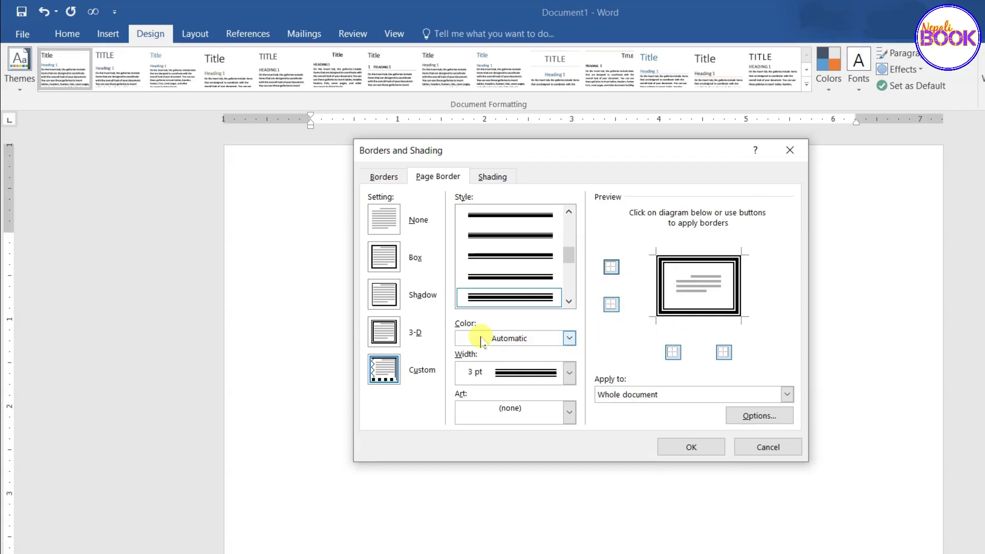
Make the border purple, then try the boxes picture border.
{"action": "left_click", "coordinate": [570, 338]}
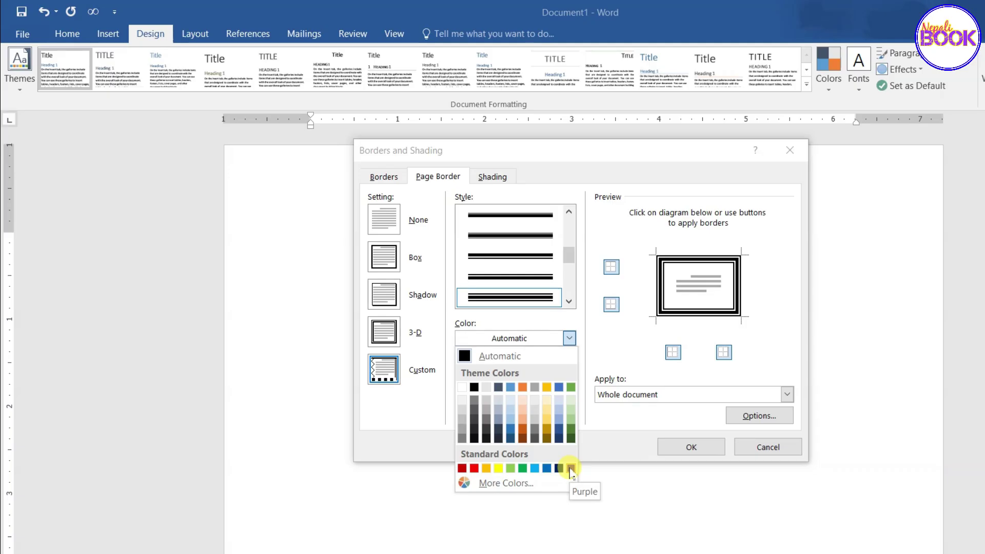
{"action": "left_click", "coordinate": [571, 469]}
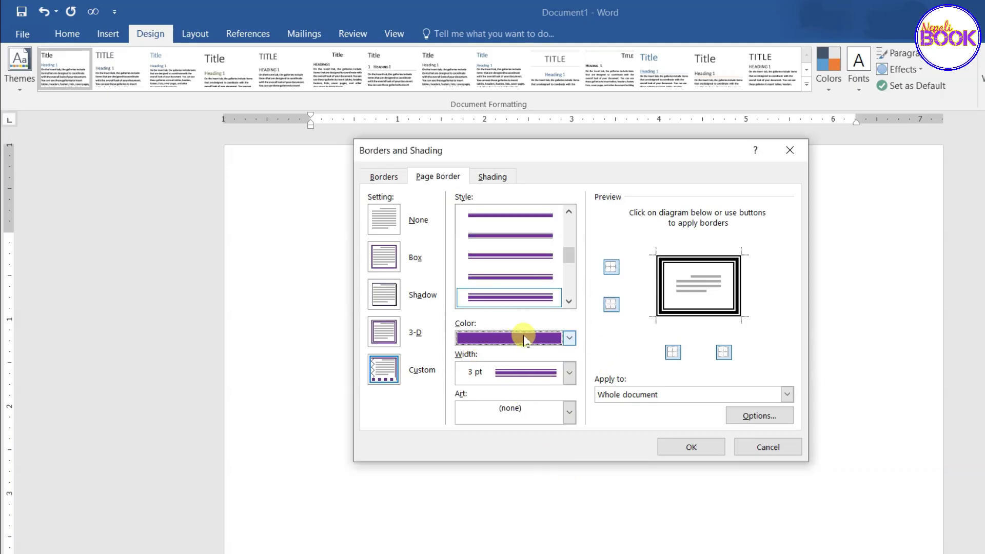
{"action": "left_click", "coordinate": [570, 413]}
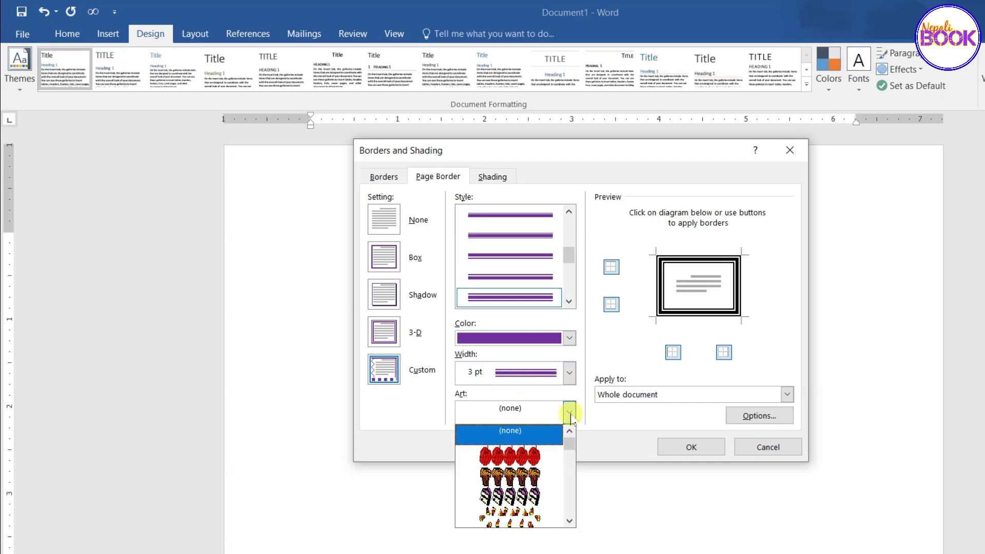
{"action": "left_click", "coordinate": [570, 522]}
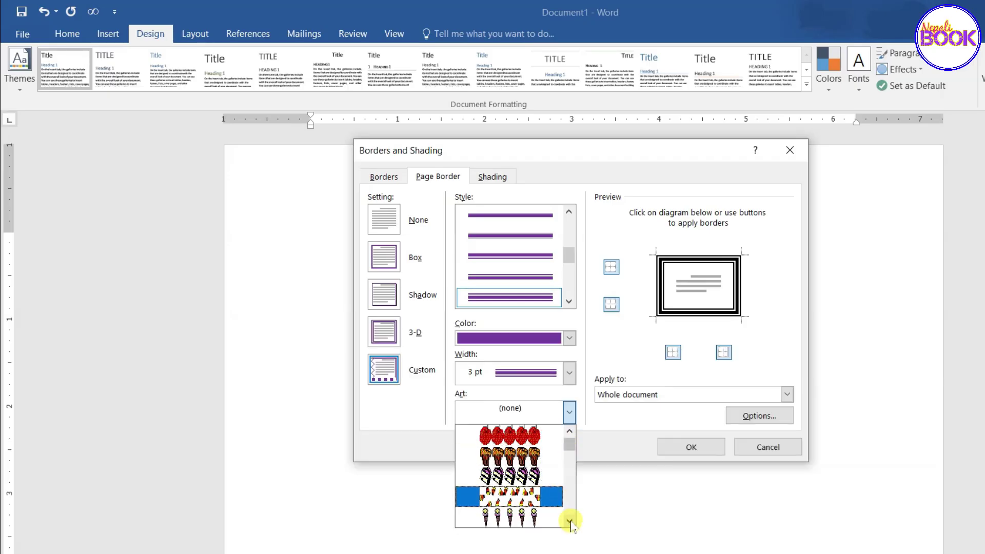
{"action": "left_click", "coordinate": [570, 522]}
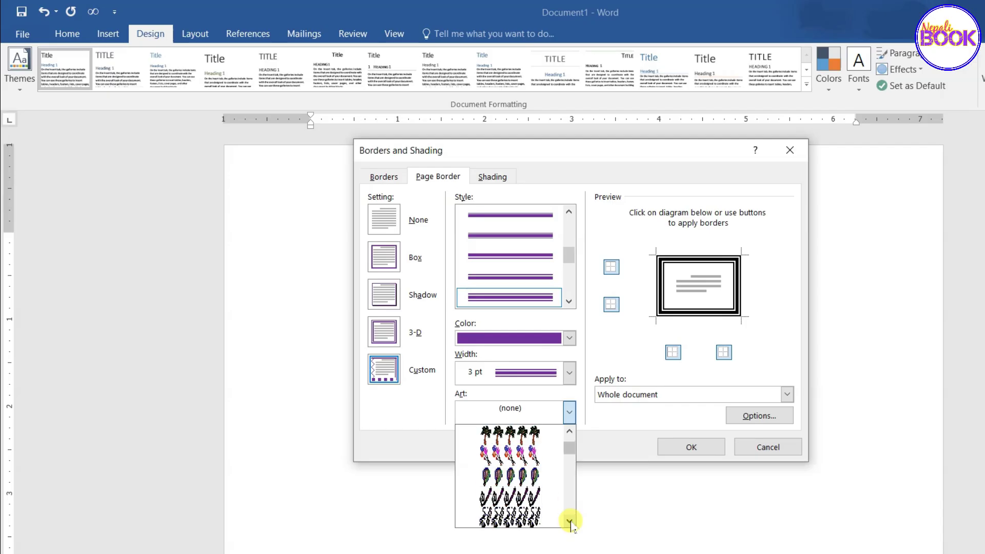
{"action": "left_click", "coordinate": [569, 522]}
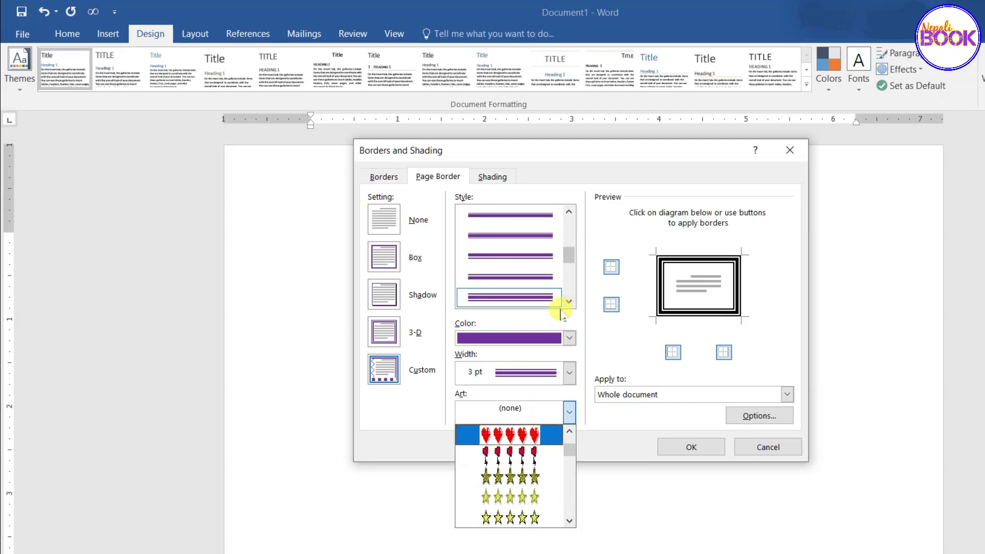
{"action": "left_click", "coordinate": [569, 522]}
{"action": "left_click", "coordinate": [569, 523]}
{"action": "left_click", "coordinate": [569, 523]}
{"action": "left_click", "coordinate": [569, 522]}
{"action": "left_click", "coordinate": [569, 521]}
{"action": "left_click", "coordinate": [569, 521]}
{"action": "left_click", "coordinate": [569, 521]}
{"action": "left_click", "coordinate": [569, 521]}
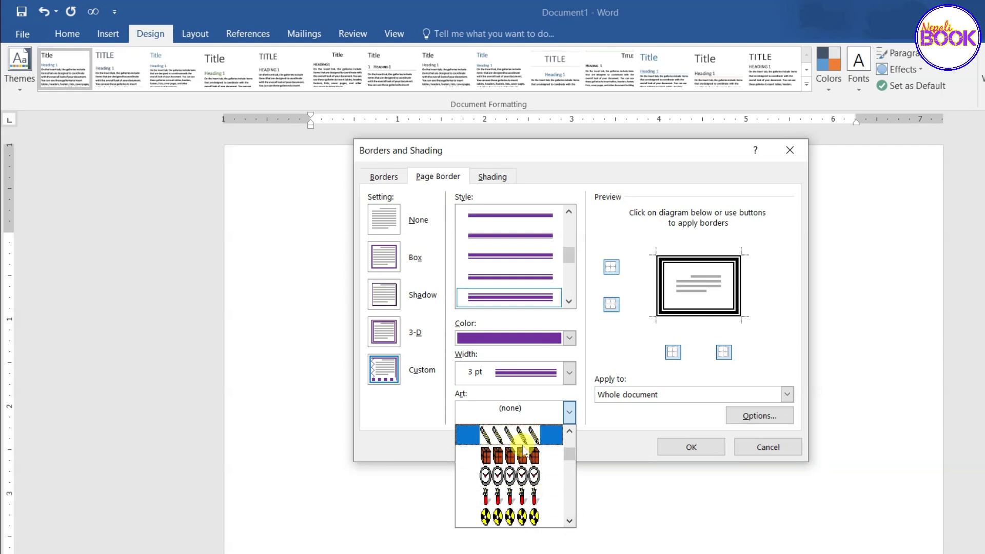
{"action": "left_click", "coordinate": [523, 457]}
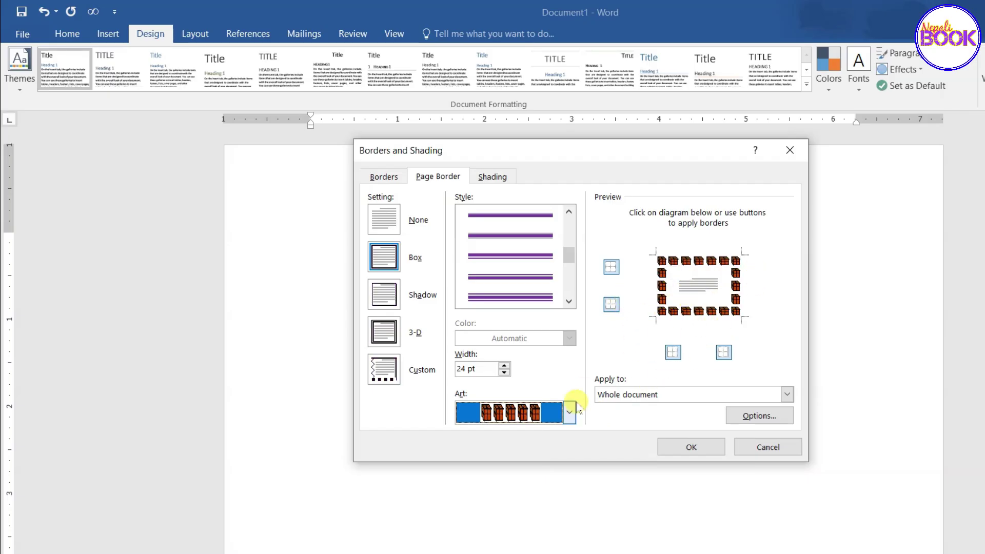
Try the yellow-black circle picture border, then go back to the triple-line style.
{"action": "left_click", "coordinate": [569, 412]}
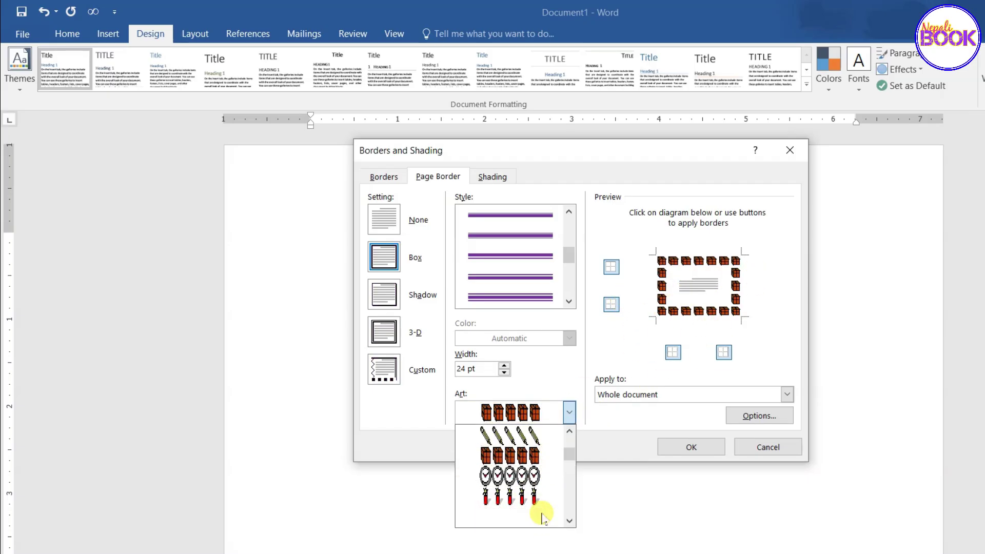
{"action": "left_click", "coordinate": [543, 515]}
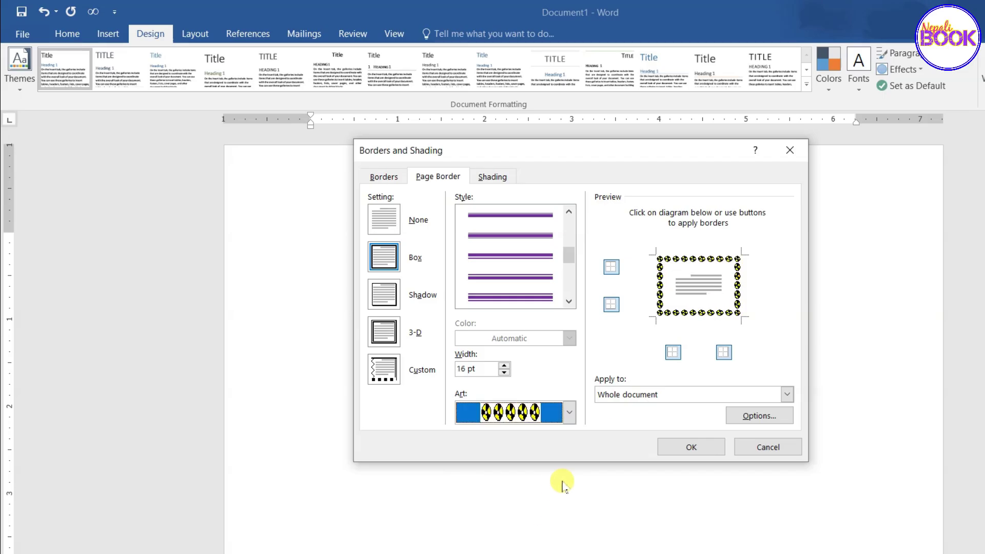
{"action": "left_click", "coordinate": [524, 297]}
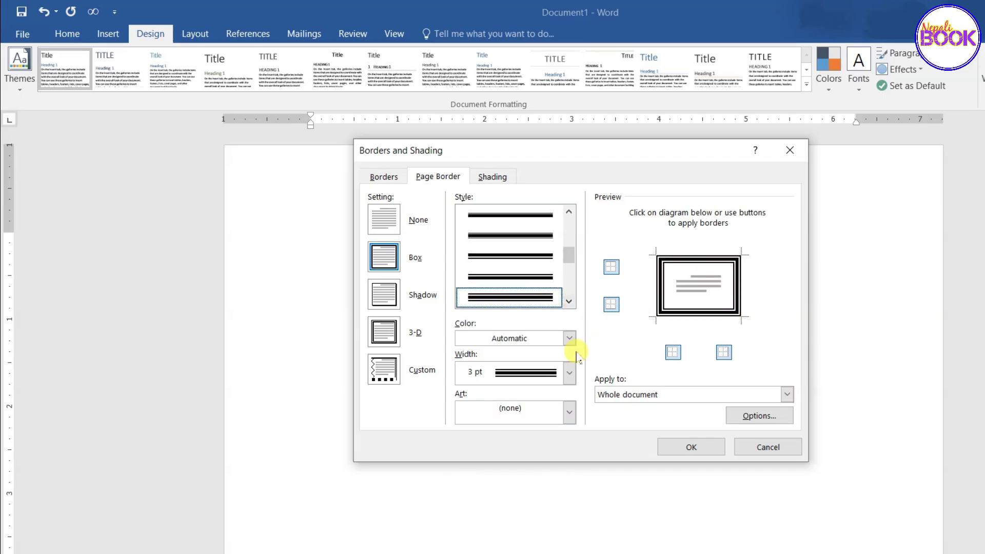
Apply a purple 3 pt triple-line page border to this section only.
{"action": "left_click", "coordinate": [569, 338]}
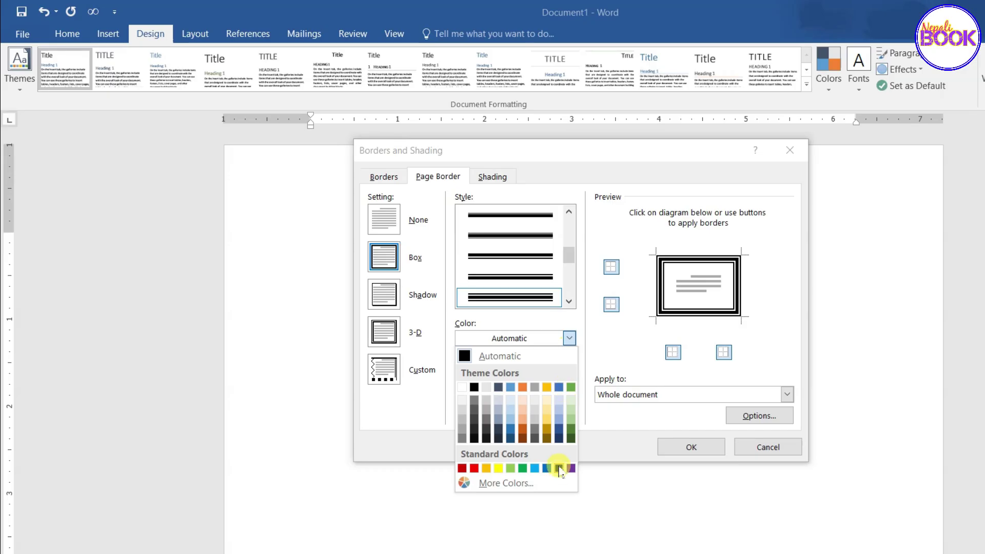
{"action": "left_click", "coordinate": [571, 468]}
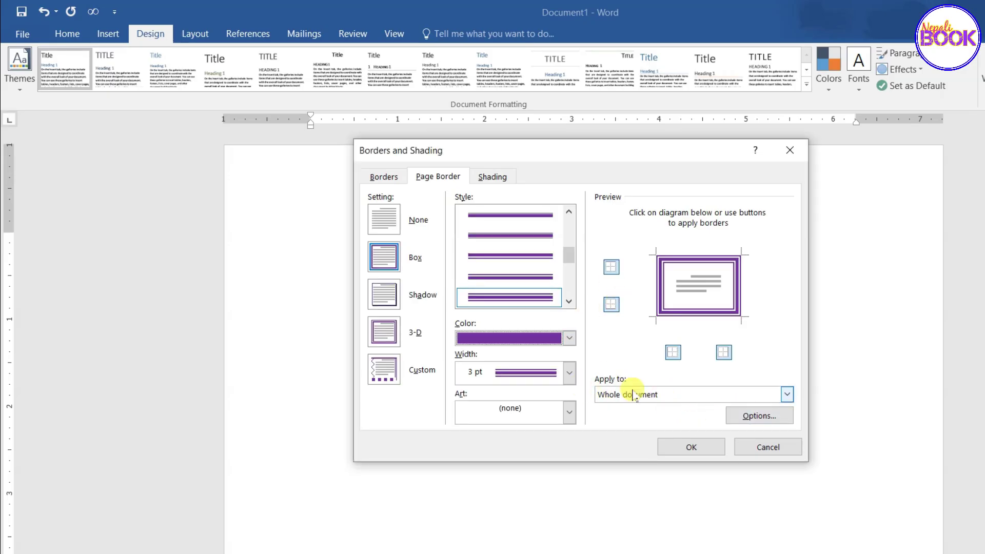
{"action": "left_click", "coordinate": [786, 394]}
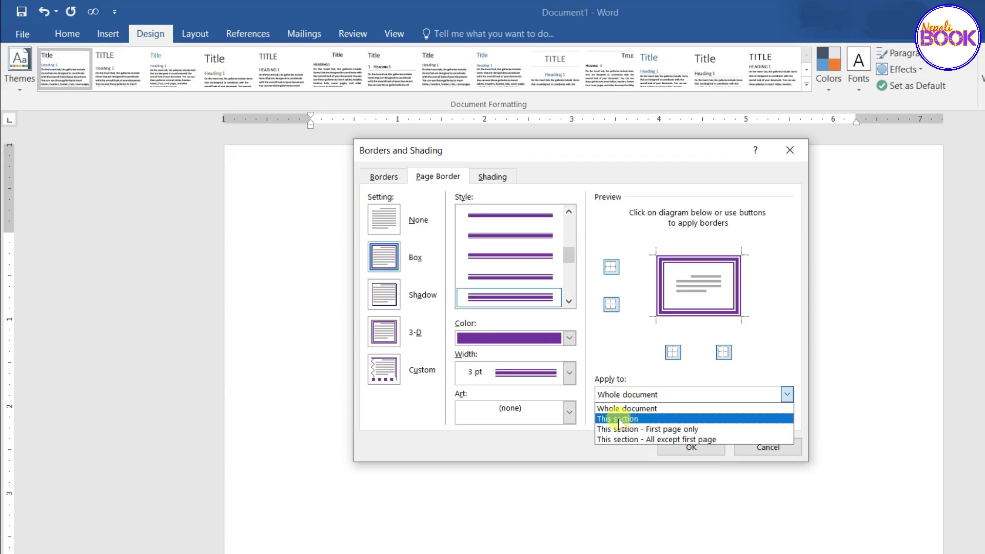
{"action": "left_click", "coordinate": [618, 419]}
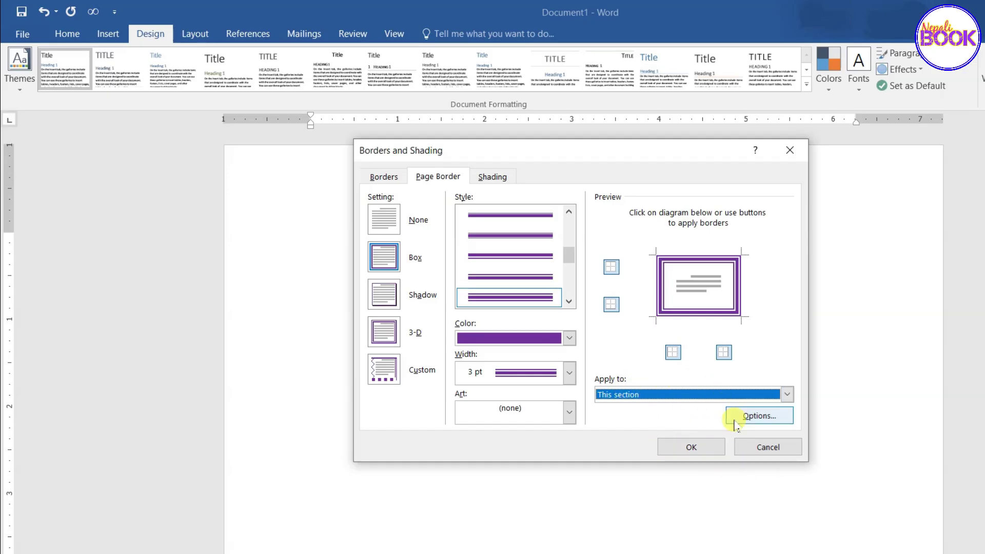
{"action": "left_click", "coordinate": [690, 447]}
{"action": "scroll", "coordinate": [583, 341], "scroll_direction": "down", "scroll_amount": 5}
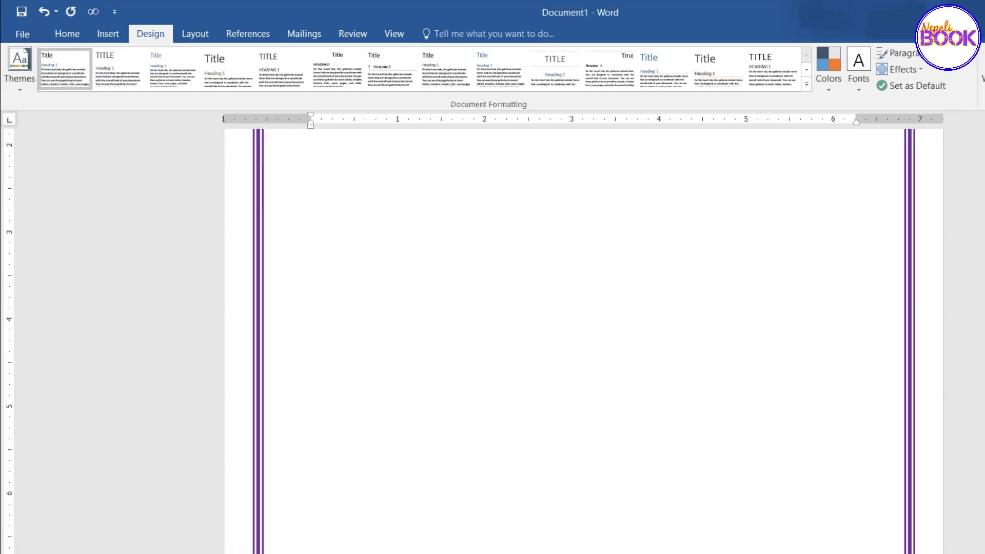
Scroll to check the purple border, then bring up the Insert tools.
{"action": "scroll", "coordinate": [583, 342], "scroll_direction": "down", "scroll_amount": 2}
{"action": "scroll", "coordinate": [583, 341], "scroll_direction": "up", "scroll_amount": 5}
{"action": "scroll", "coordinate": [584, 341], "scroll_direction": "up", "scroll_amount": 3}
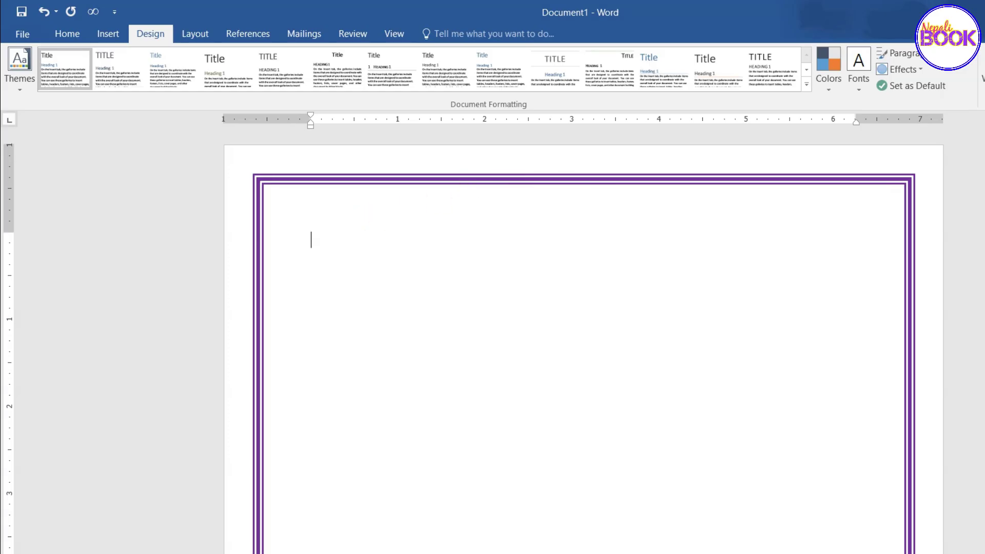
{"action": "left_click", "coordinate": [109, 32]}
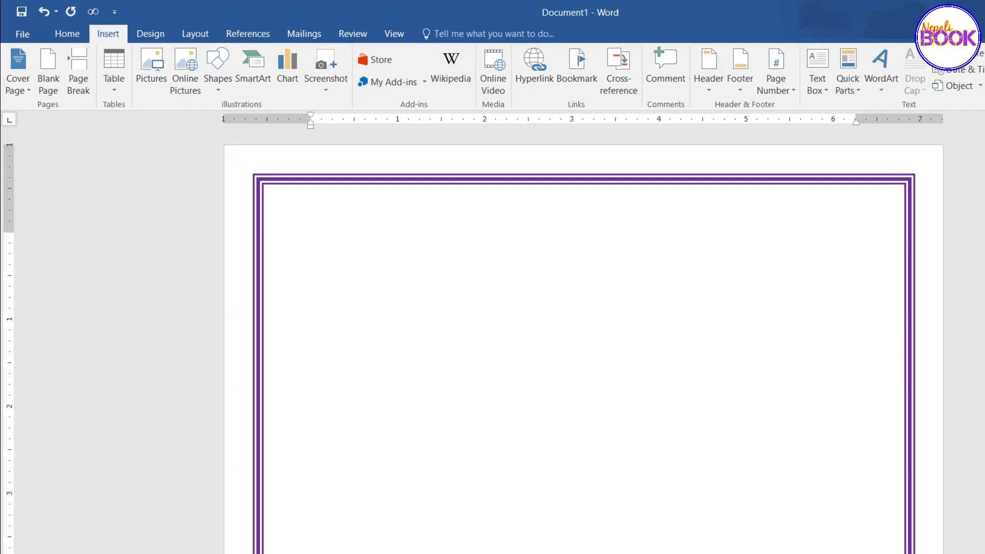
{"action": "scroll", "coordinate": [583, 339], "scroll_direction": "down", "scroll_amount": 3}
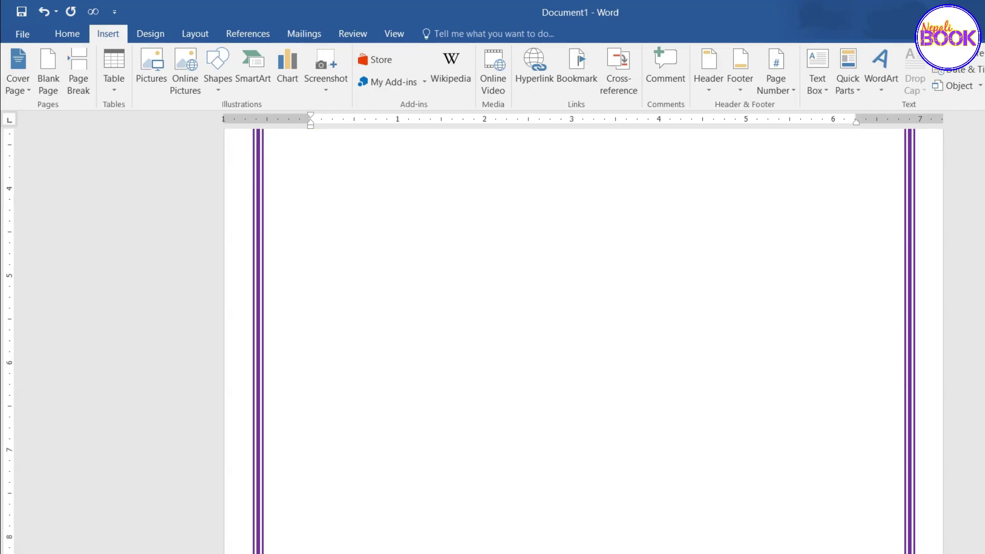
{"action": "scroll", "coordinate": [583, 339], "scroll_direction": "down", "scroll_amount": 1}
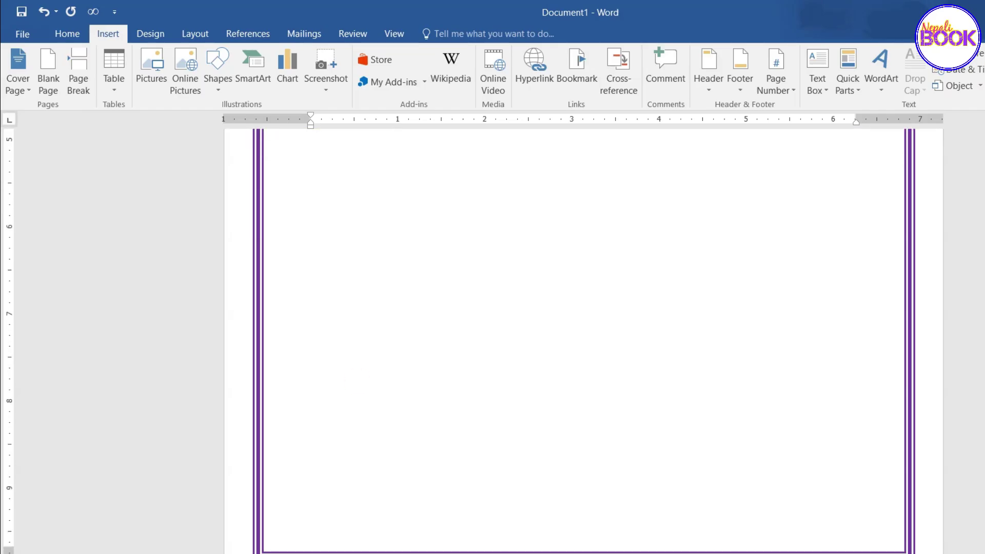
{"action": "scroll", "coordinate": [473, 231], "scroll_direction": "up", "scroll_amount": 10}
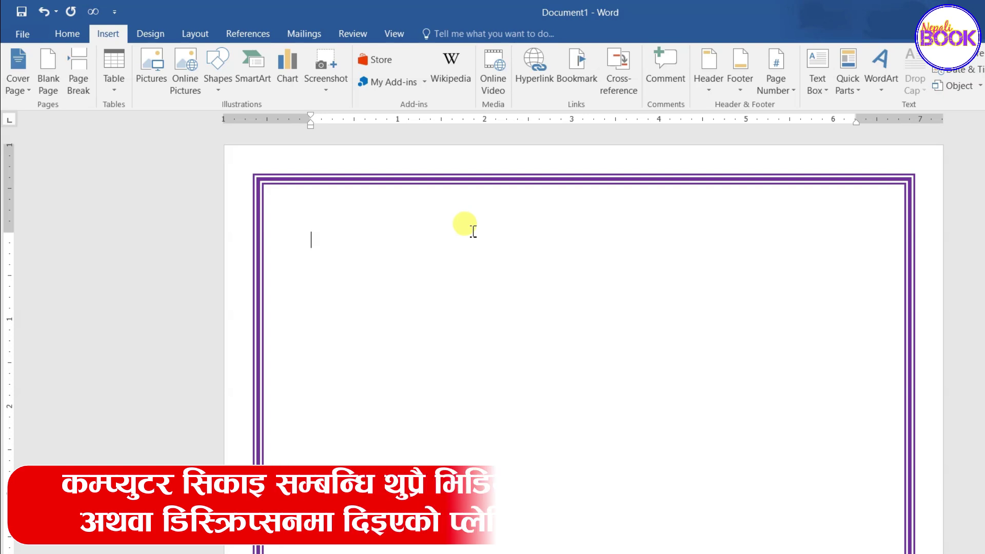
Draw a wide text box across the top of the page.
{"action": "left_click", "coordinate": [815, 90]}
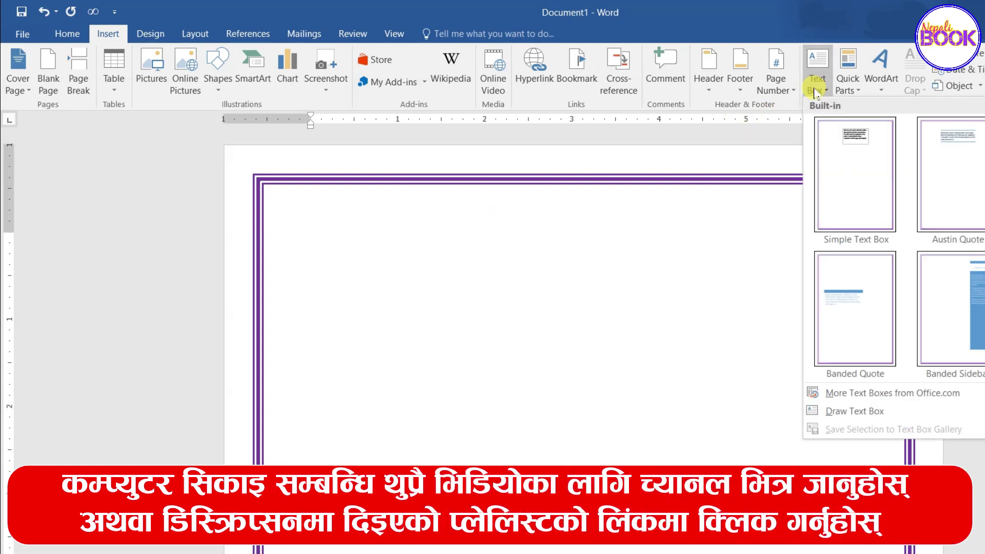
{"action": "left_click", "coordinate": [862, 412]}
{"action": "left_click_drag", "start_coordinate": [289, 202], "coordinate": [884, 354]}
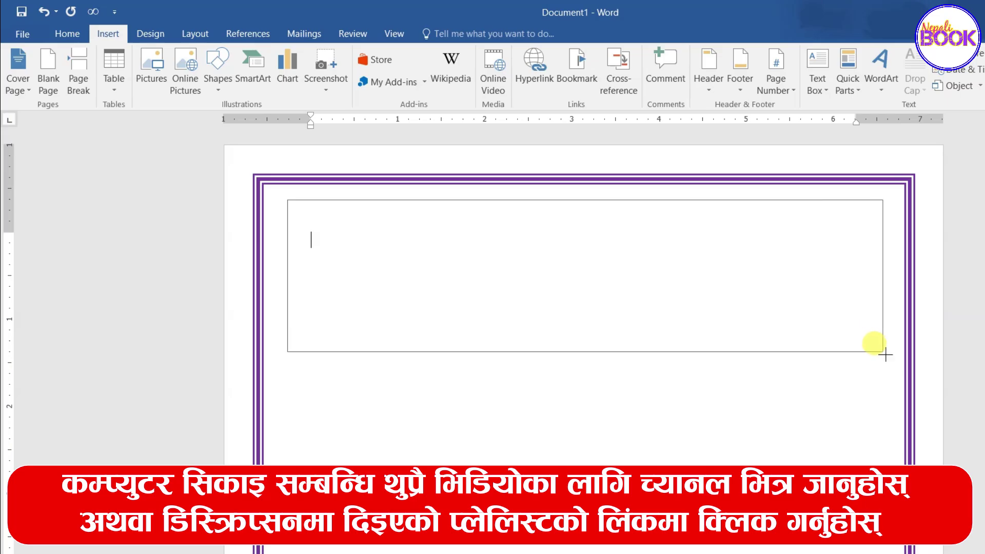
{"action": "left_click_drag", "start_coordinate": [884, 354], "coordinate": [888, 386]}
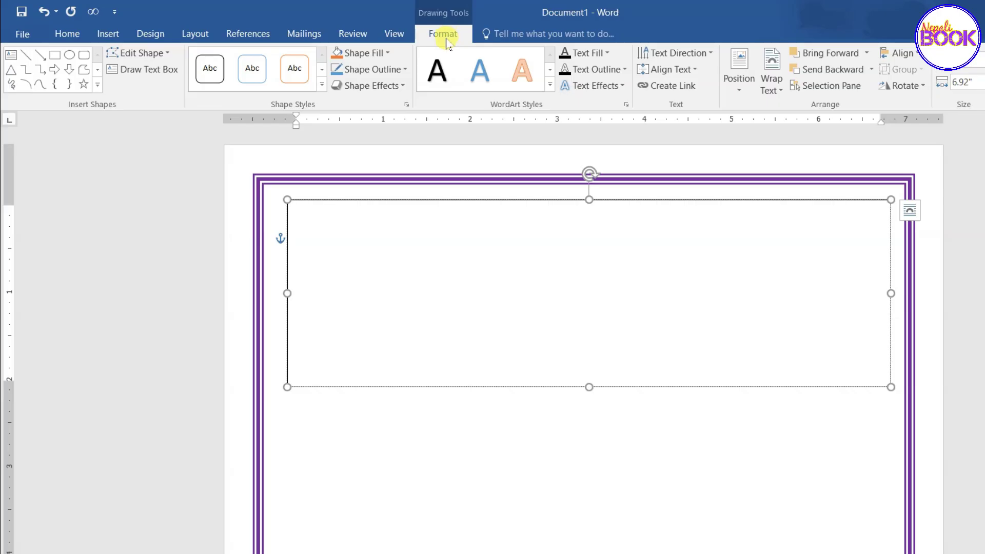
Give the text box no fill and no outline.
{"action": "left_click", "coordinate": [388, 55]}
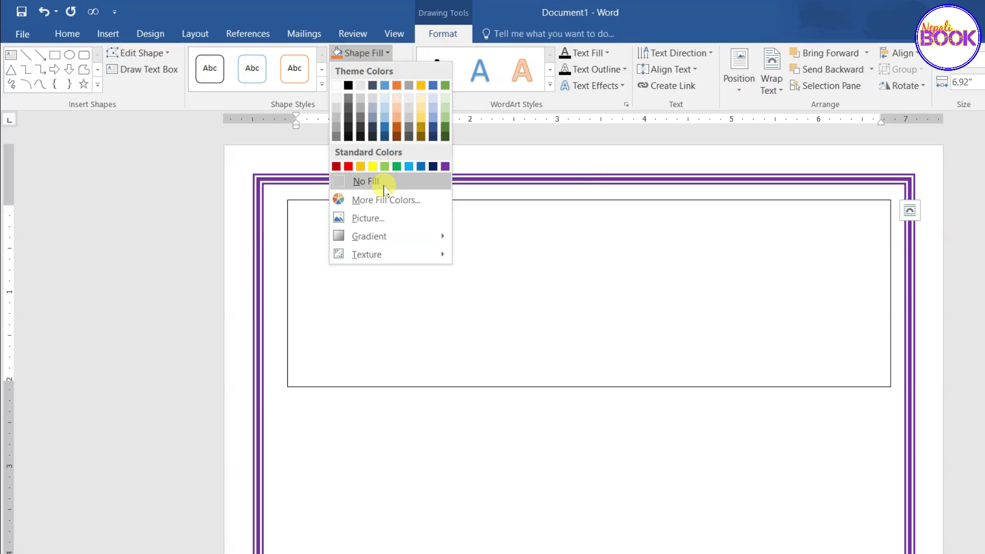
{"action": "left_click", "coordinate": [384, 186]}
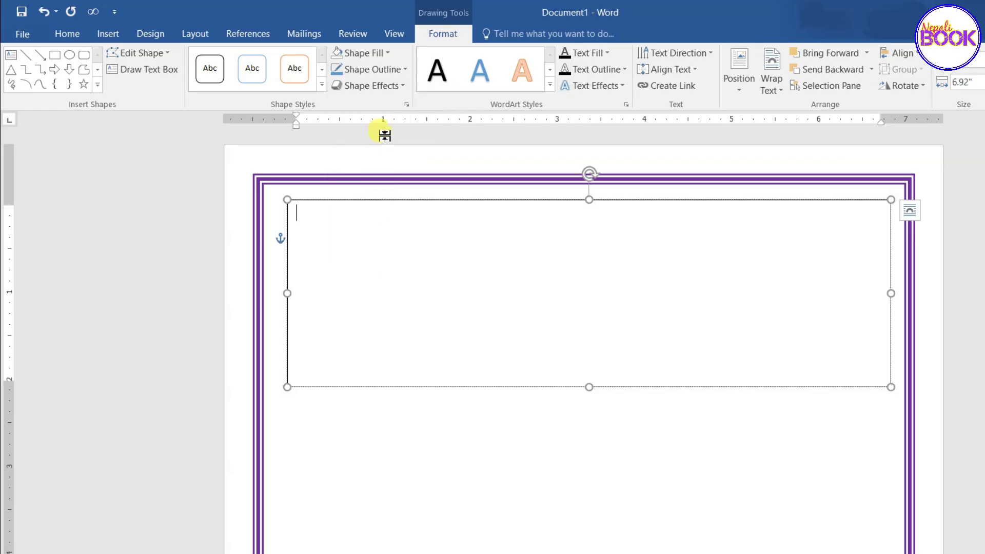
{"action": "left_click", "coordinate": [403, 72]}
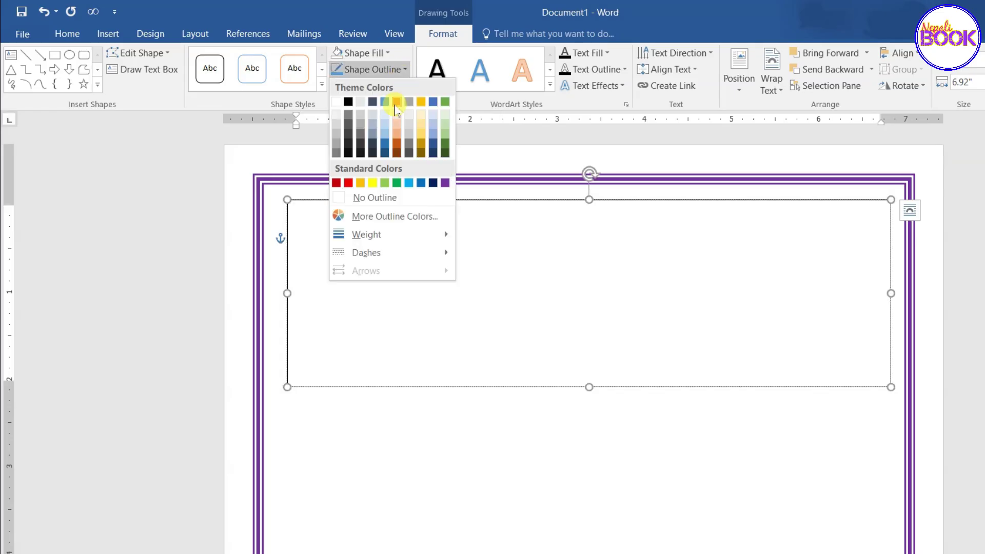
{"action": "left_click", "coordinate": [383, 204]}
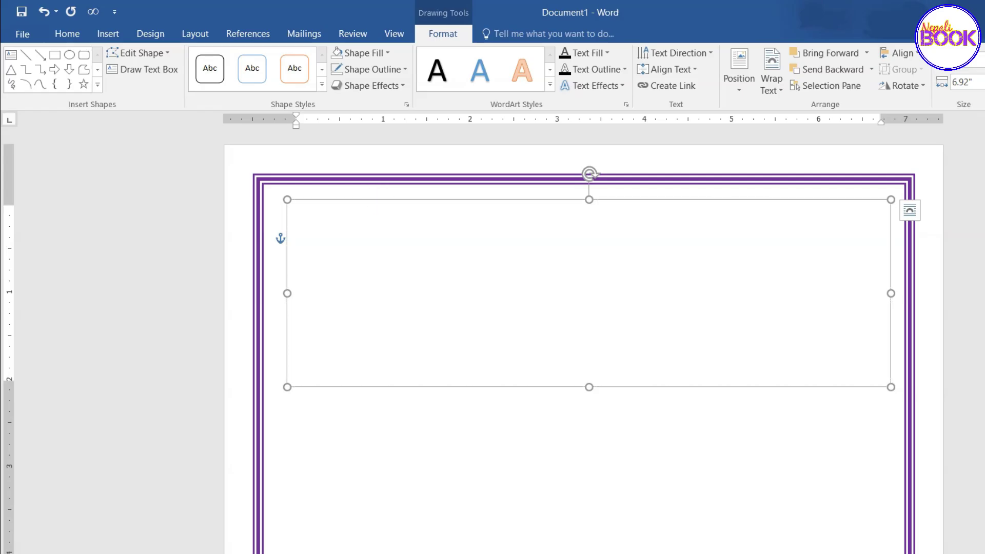
Widen the text box to 7.31" between the borders and centre its text.
{"action": "left_click_drag", "start_coordinate": [386, 204], "coordinate": [372, 201]}
{"action": "left_click_drag", "start_coordinate": [292, 275], "coordinate": [277, 276]}
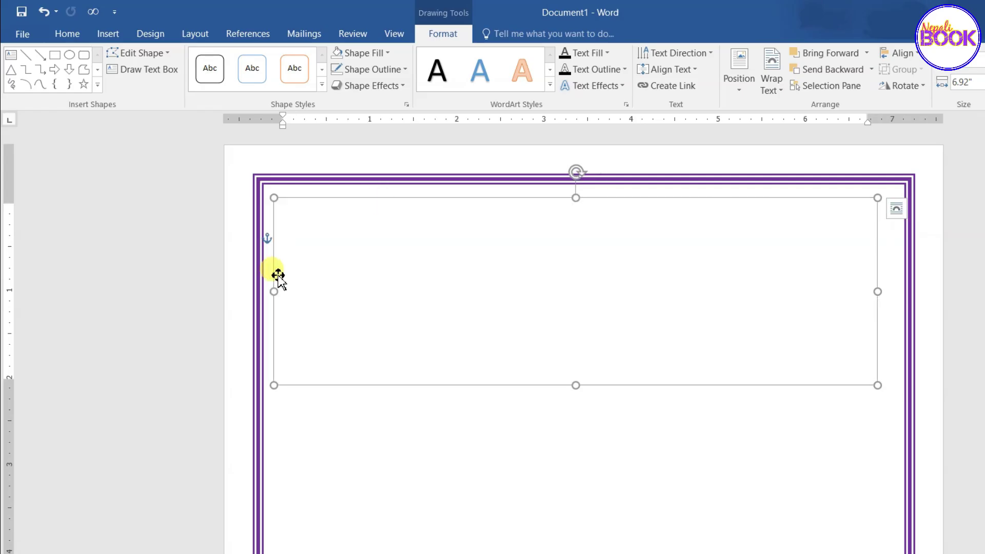
{"action": "left_click_drag", "start_coordinate": [272, 291], "coordinate": [266, 292]}
{"action": "left_click_drag", "start_coordinate": [878, 292], "coordinate": [903, 298]}
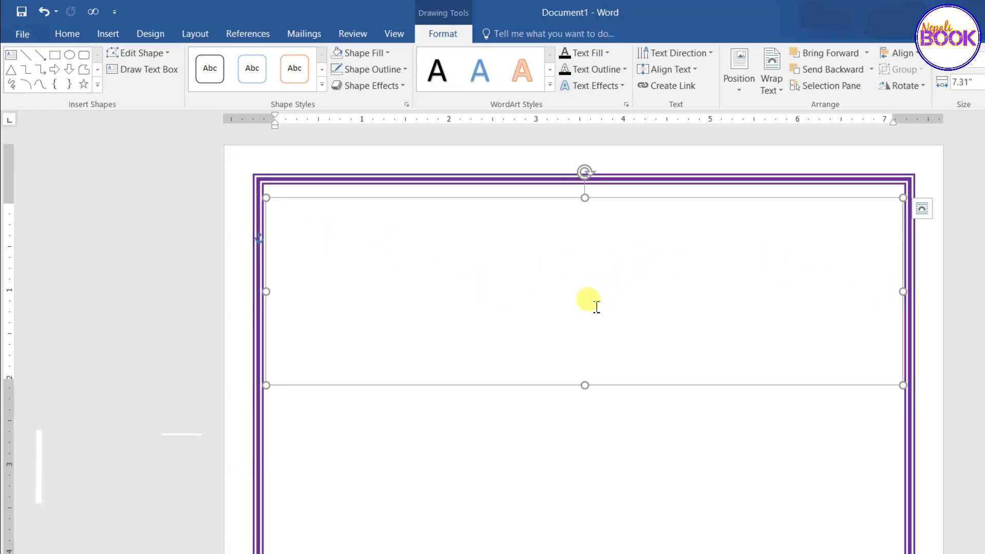
{"action": "key", "text": "ctrl+e"}
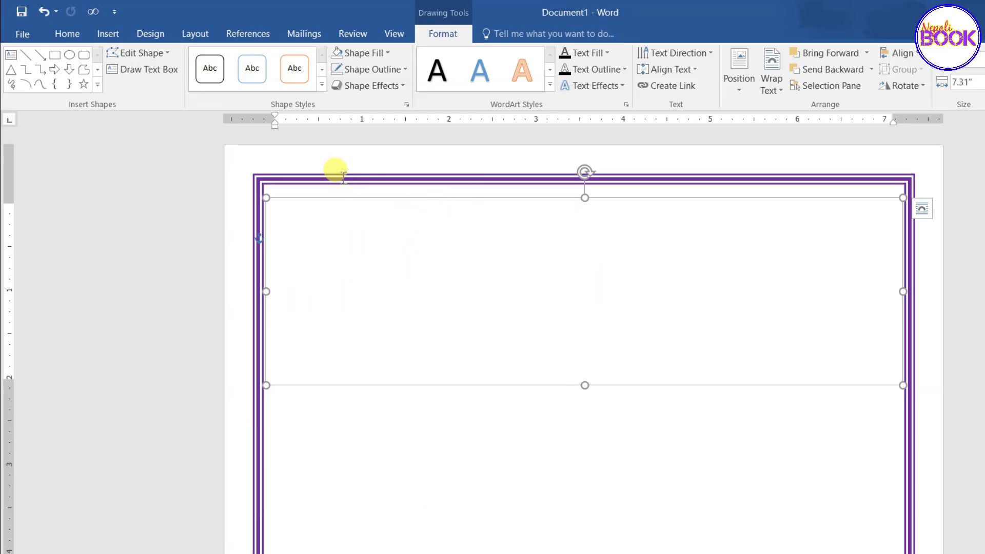
{"action": "left_click", "coordinate": [57, 36]}
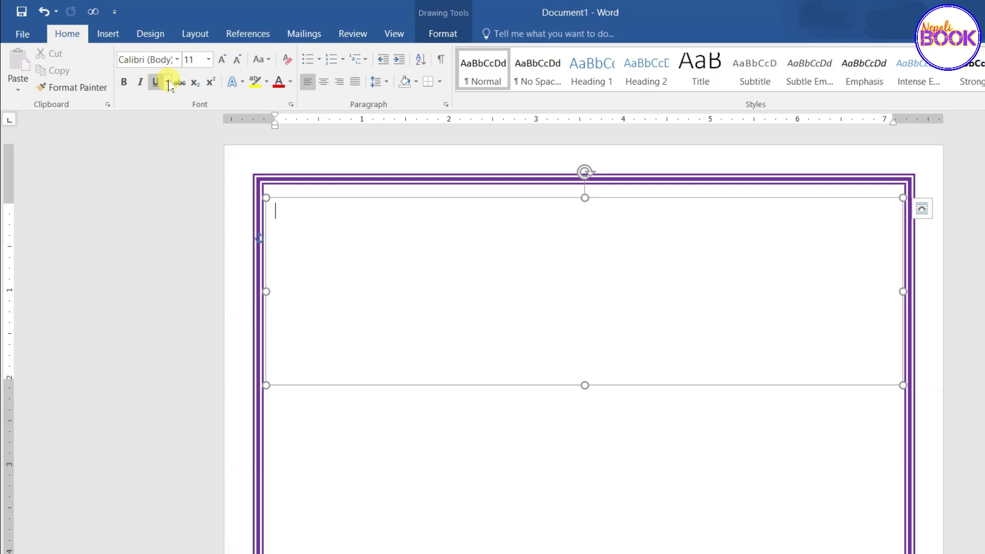
Type the two-line Nepali paragraph starting 'विनयी त्रिवेणी गाउँपालिकाको' in Aakriti font.
{"action": "left_click", "coordinate": [176, 60]}
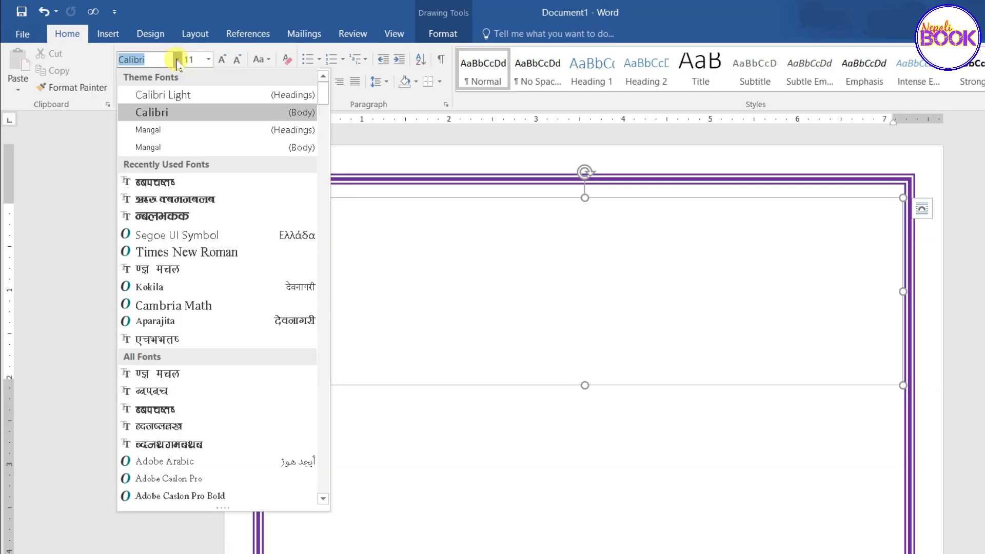
{"action": "left_click", "coordinate": [169, 182]}
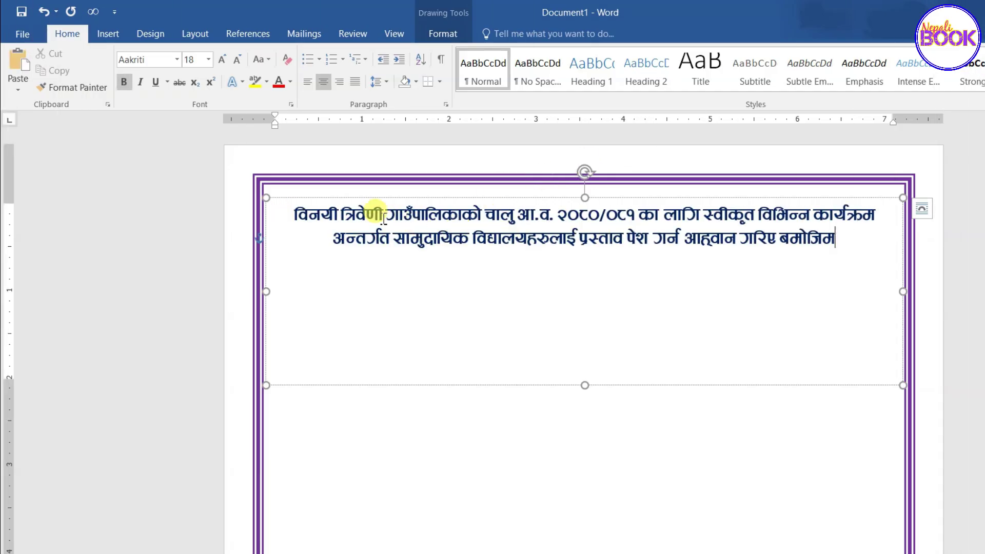
{"action": "left_click_drag", "start_coordinate": [326, 215], "coordinate": [544, 215]}
{"action": "left_click", "coordinate": [531, 214]}
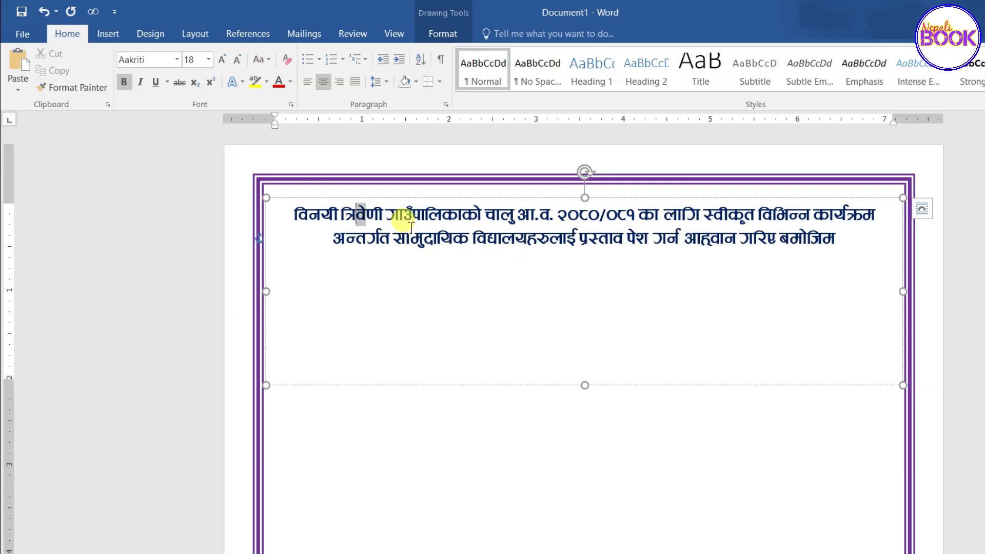
Paste the bold heading 'उत्कृष्ट सिकाइ उपलब्धि अनुदान' on a new line below the paragraph.
{"action": "left_click_drag", "start_coordinate": [365, 220], "coordinate": [563, 233]}
{"action": "left_click", "coordinate": [516, 238]}
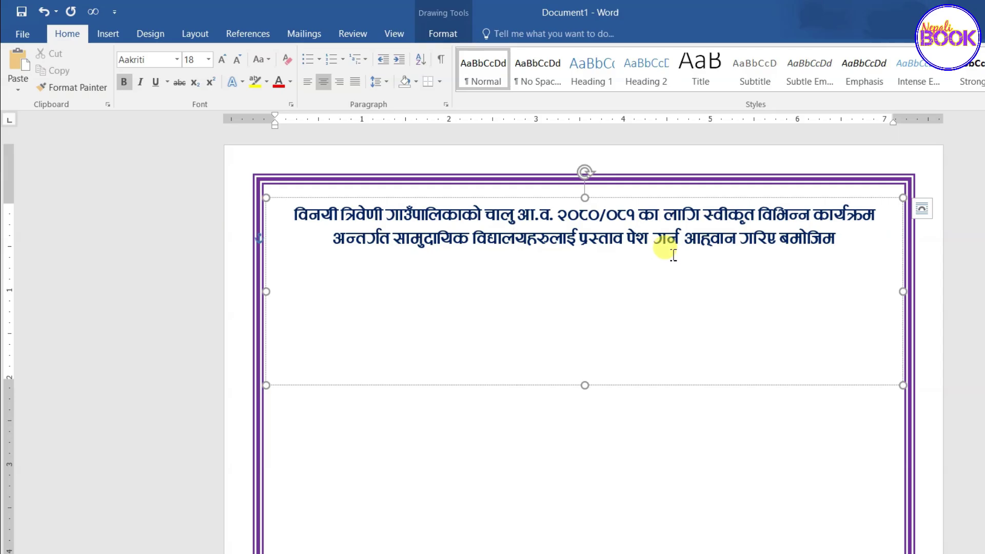
{"action": "left_click", "coordinate": [844, 239]}
{"action": "key", "text": "Return"}
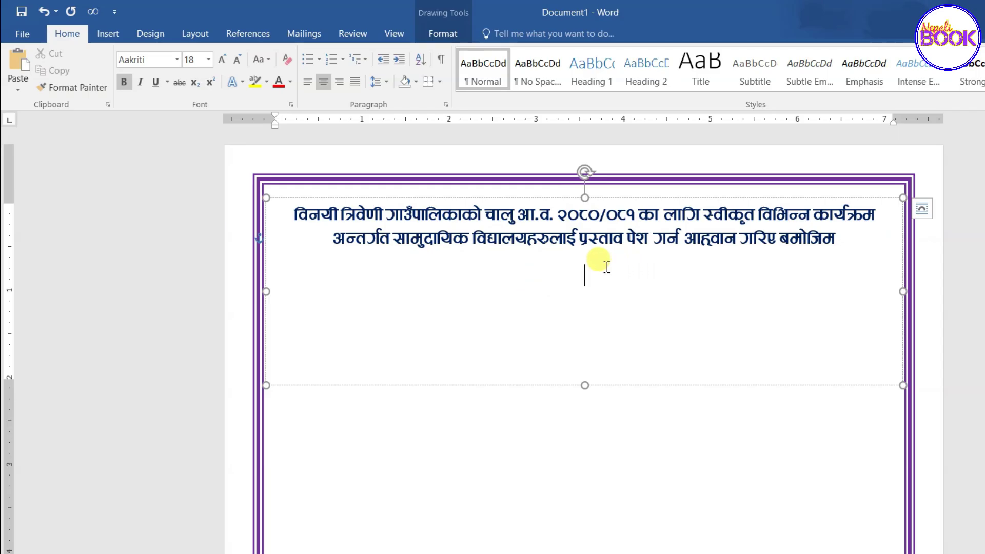
{"action": "type", "text": "उत्कृष्ट सिकाइ उपलब्धि अनुदान"}
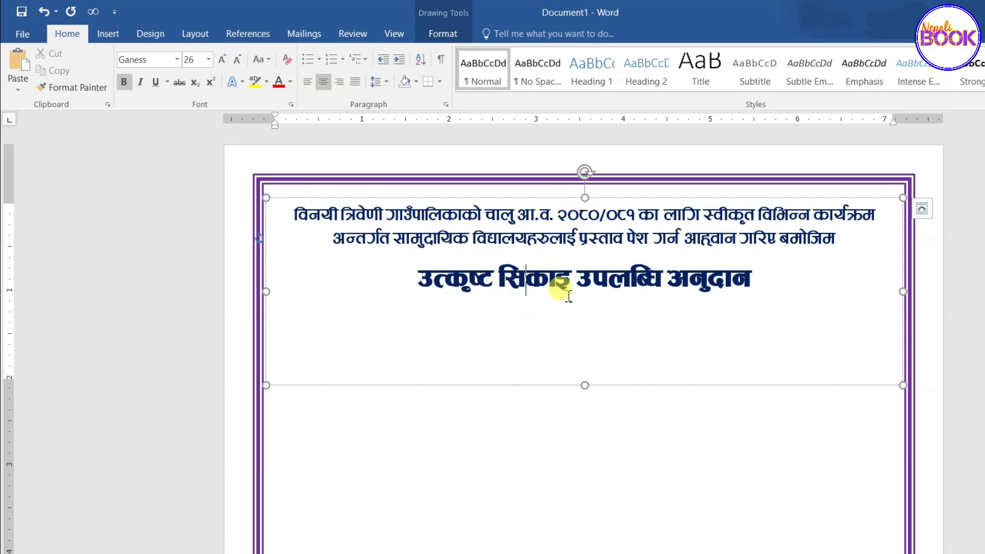
{"action": "type", "text": "कार्यक्रमका लागि तयार पारिएको"}
Add the subtitle 'कार्यक्रमका लागि तयार पारिएको' below the heading.
{"action": "key", "text": "Return"}
{"action": "left_click_drag", "start_coordinate": [479, 331], "coordinate": [626, 328]}
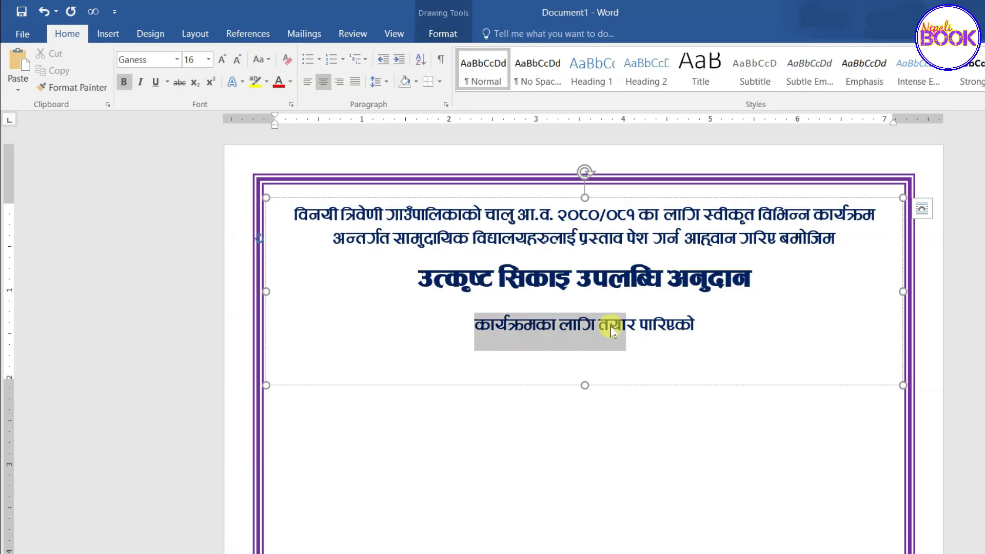
{"action": "left_click", "coordinate": [535, 323]}
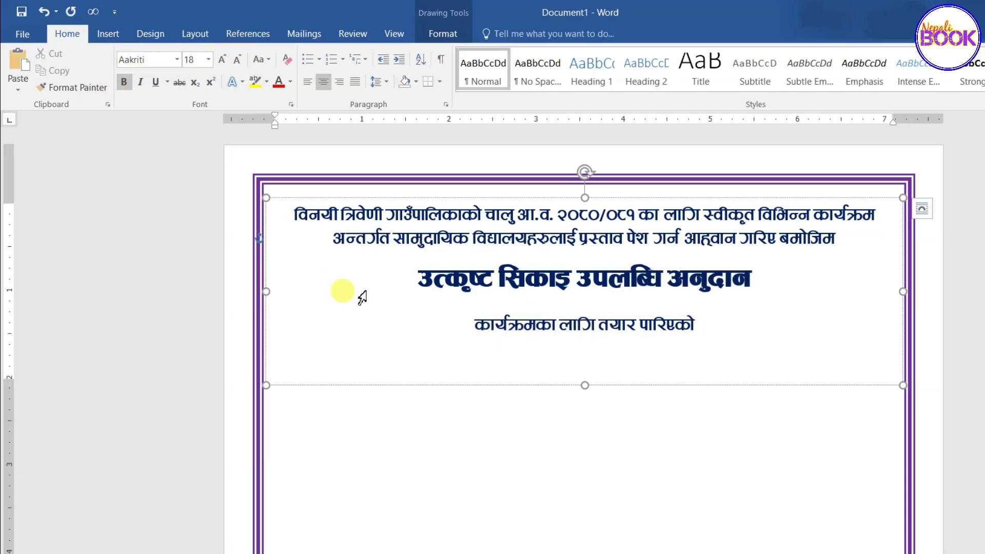
{"action": "left_click", "coordinate": [698, 324]}
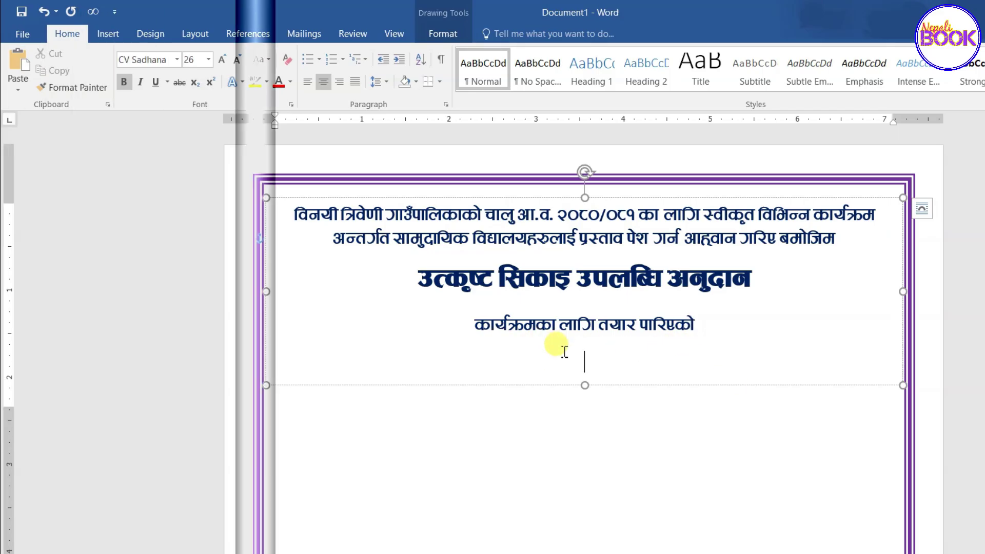
Paste the red 'प्रस्तावना' heading in CV Sadhana 26 pt below the subtitle and select it.
{"action": "type", "text": "प्रस्तावना"}
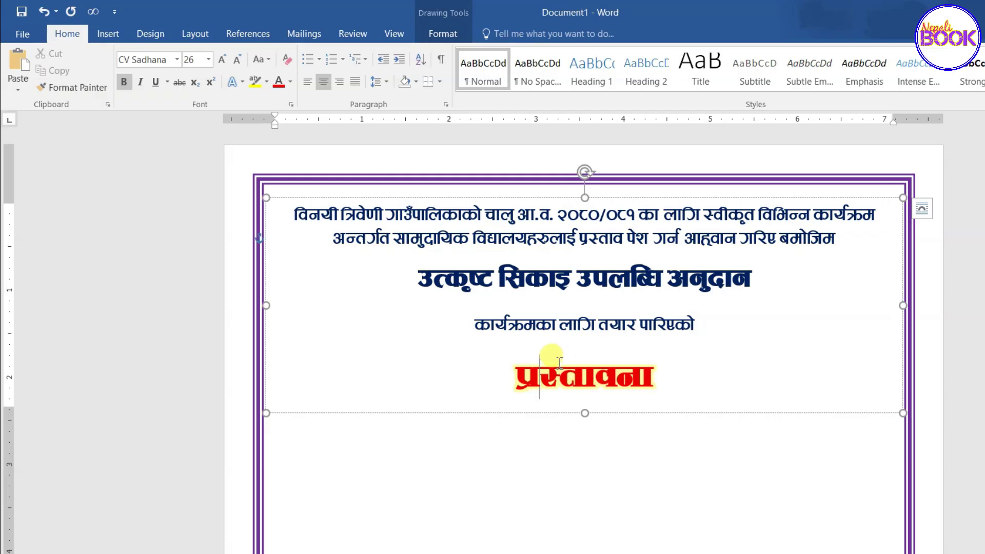
{"action": "left_click", "coordinate": [205, 62]}
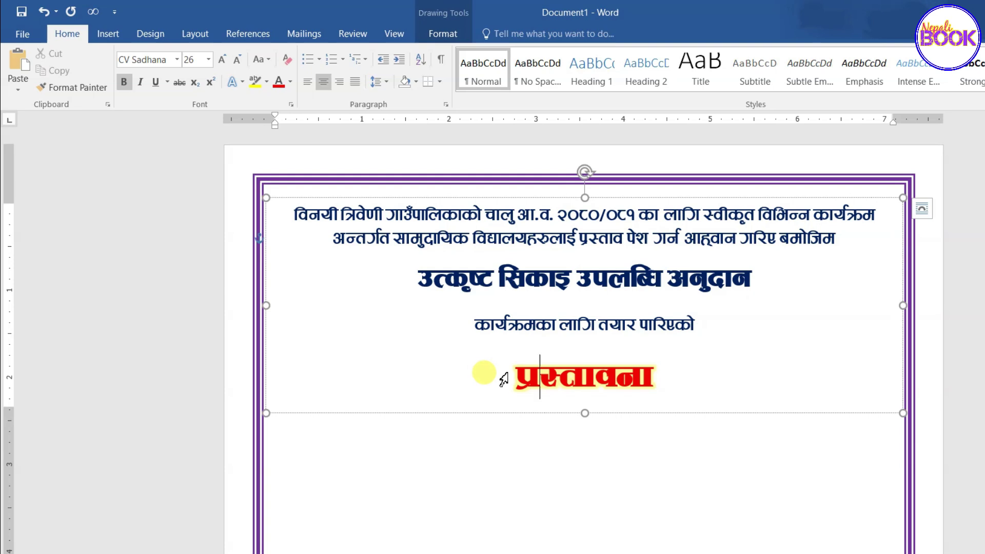
{"action": "left_click_drag", "start_coordinate": [519, 377], "coordinate": [652, 380]}
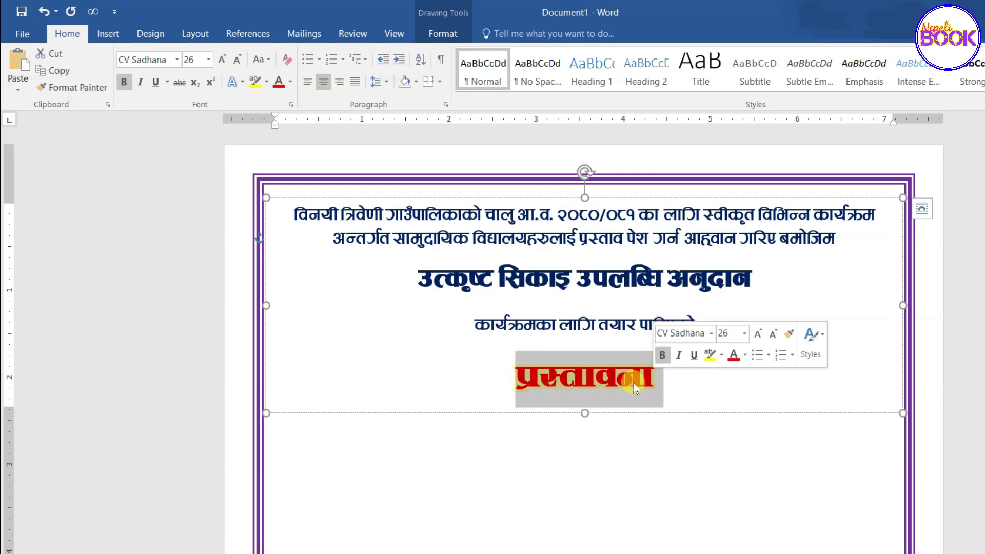
{"action": "left_click", "coordinate": [585, 390]}
{"action": "left_click", "coordinate": [522, 377]}
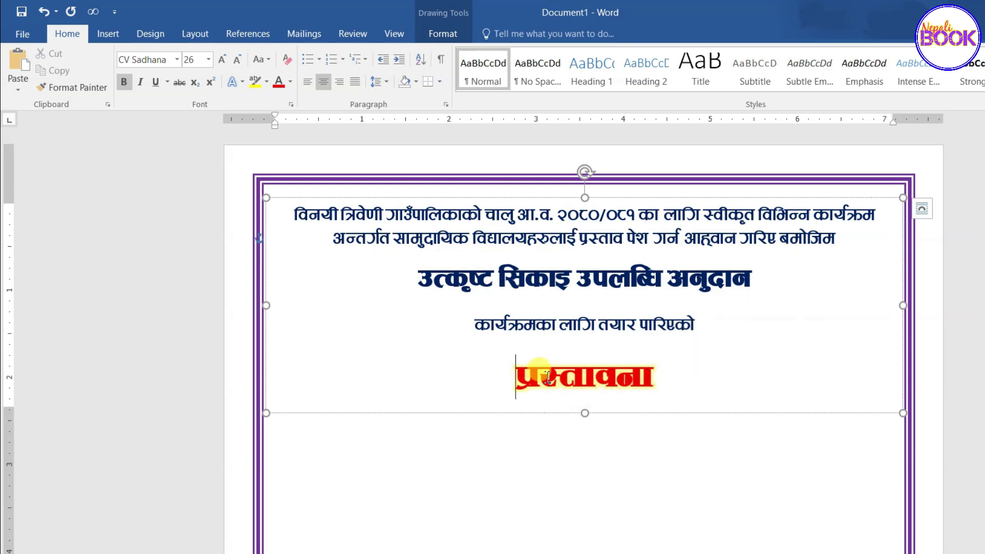
{"action": "left_click_drag", "start_coordinate": [539, 377], "coordinate": [657, 377]}
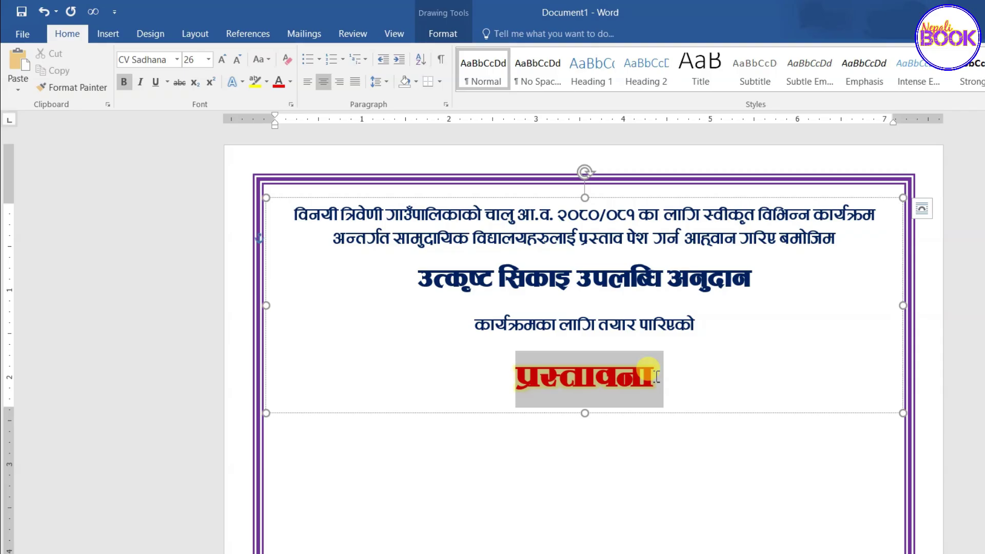
{"action": "left_click", "coordinate": [447, 35]}
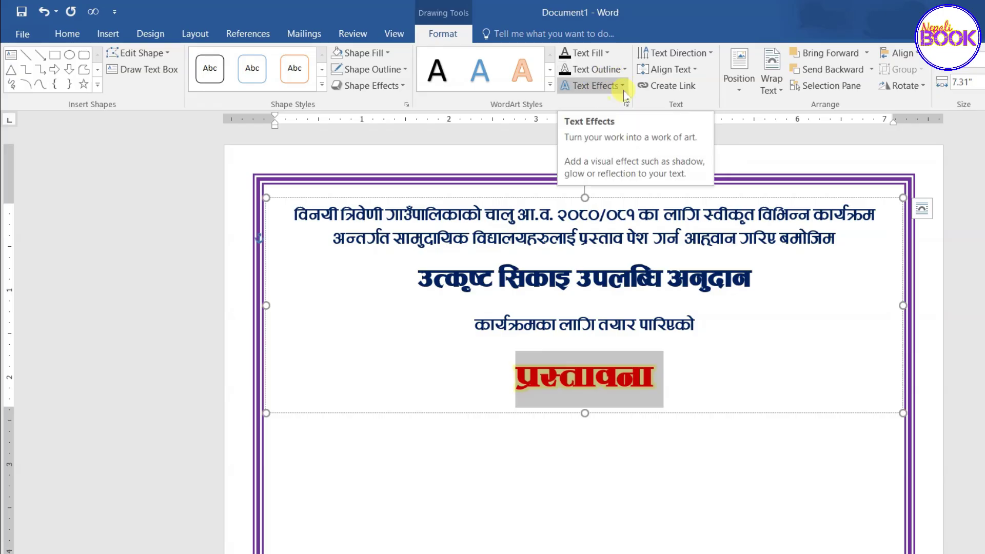
Replace the heading's yellow glow with Blue, 8 pt glow, Accent color 1.
{"action": "left_click", "coordinate": [610, 86]}
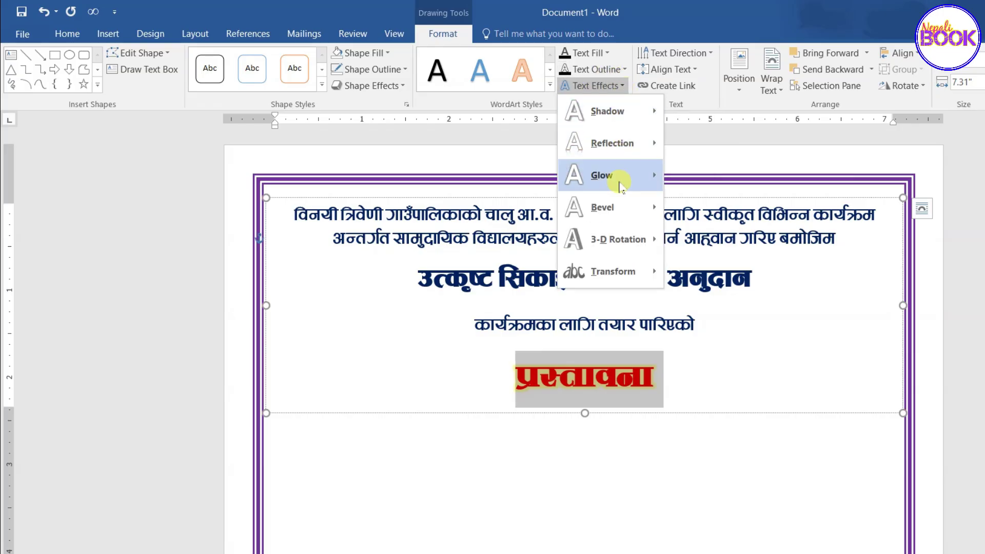
{"action": "mouse_move", "coordinate": [602, 176]}
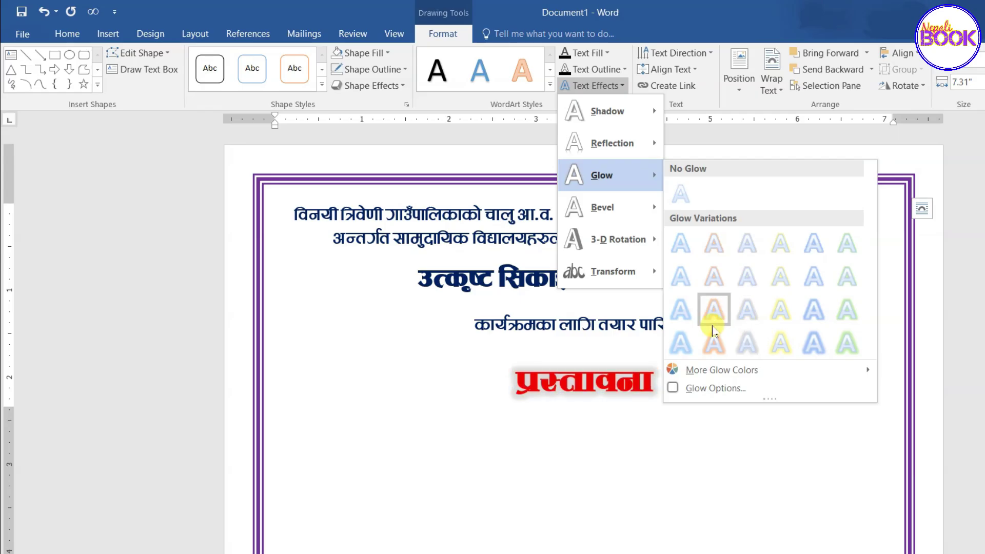
{"action": "left_click", "coordinate": [683, 289]}
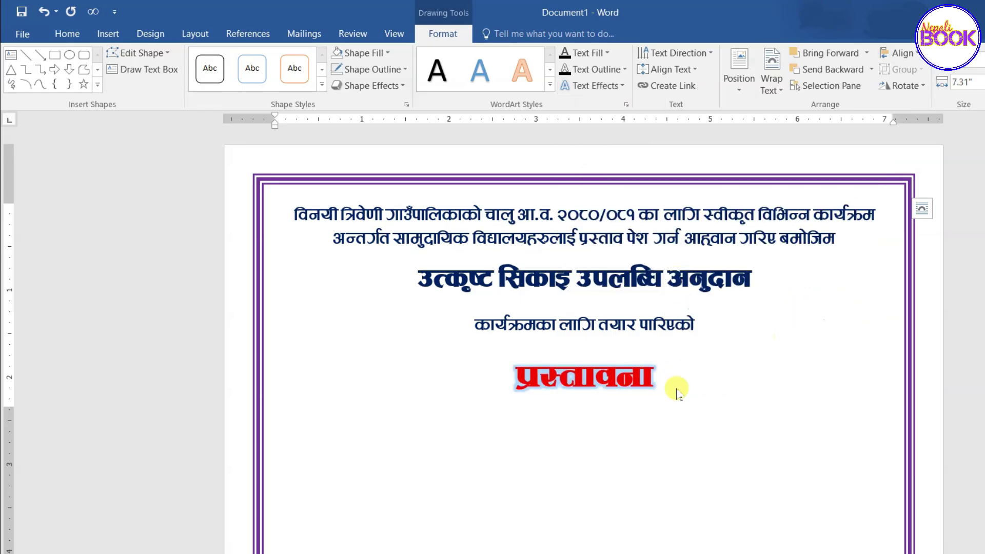
{"action": "left_click", "coordinate": [642, 383]}
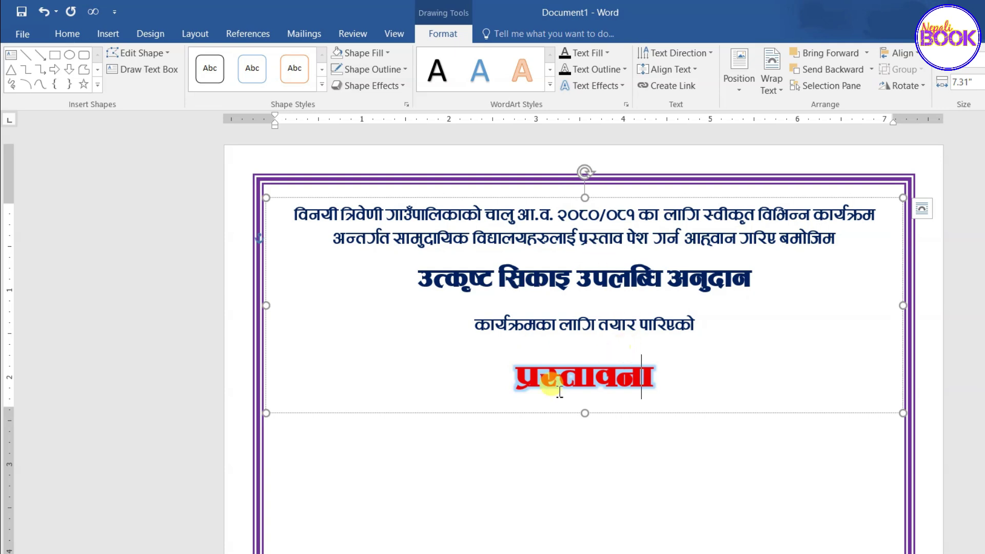
Deselect the heading text box and check the blank area below it.
{"action": "scroll", "coordinate": [585, 308], "scroll_direction": "down", "scroll_amount": 3}
{"action": "scroll", "coordinate": [585, 308], "scroll_direction": "up", "scroll_amount": 3}
{"action": "left_click", "coordinate": [311, 240]}
{"action": "scroll", "coordinate": [585, 308], "scroll_direction": "down", "scroll_amount": 5}
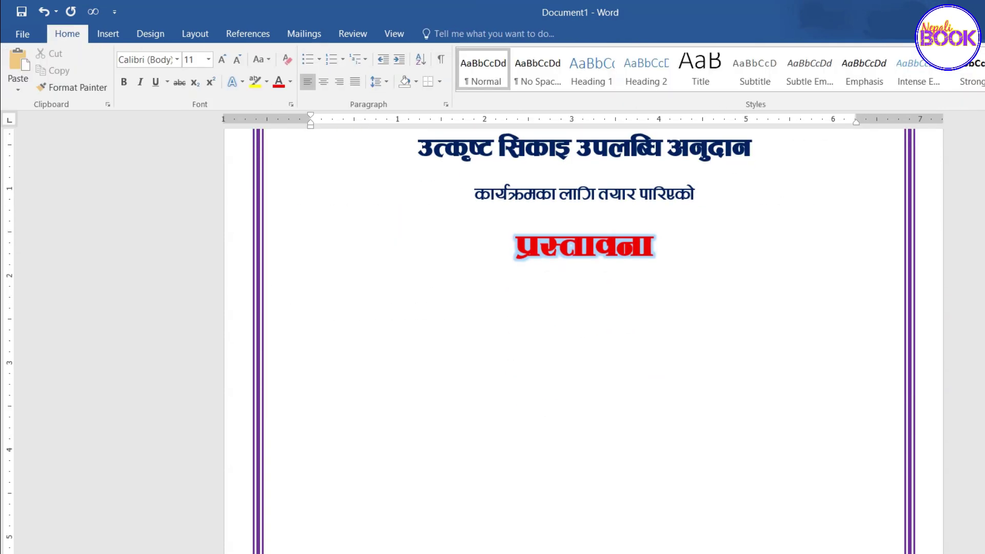
{"action": "scroll", "coordinate": [585, 308], "scroll_direction": "down", "scroll_amount": 5}
{"action": "scroll", "coordinate": [585, 308], "scroll_direction": "up", "scroll_amount": 3}
{"action": "scroll", "coordinate": [238, 227], "scroll_direction": "down", "scroll_amount": 5}
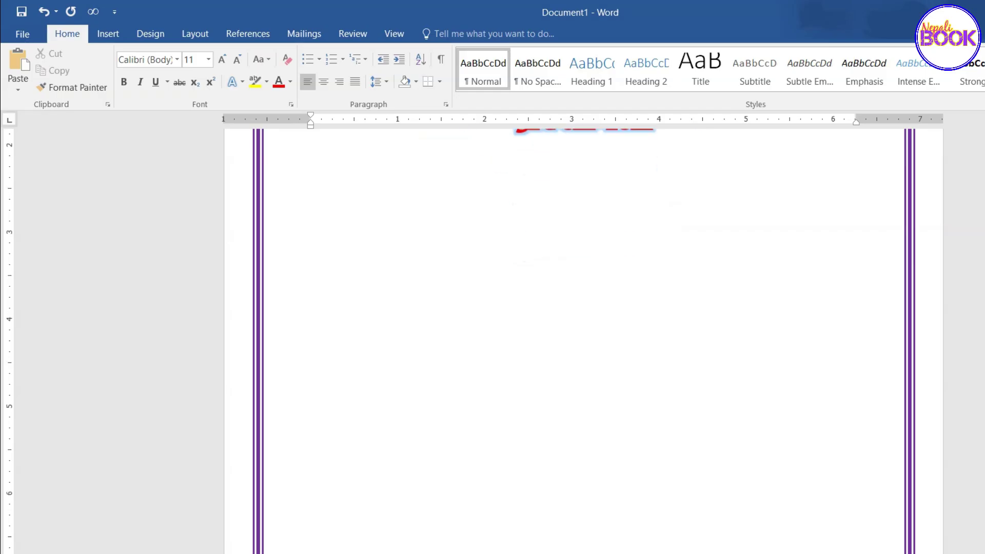
{"action": "scroll", "coordinate": [238, 228], "scroll_direction": "up", "scroll_amount": 5}
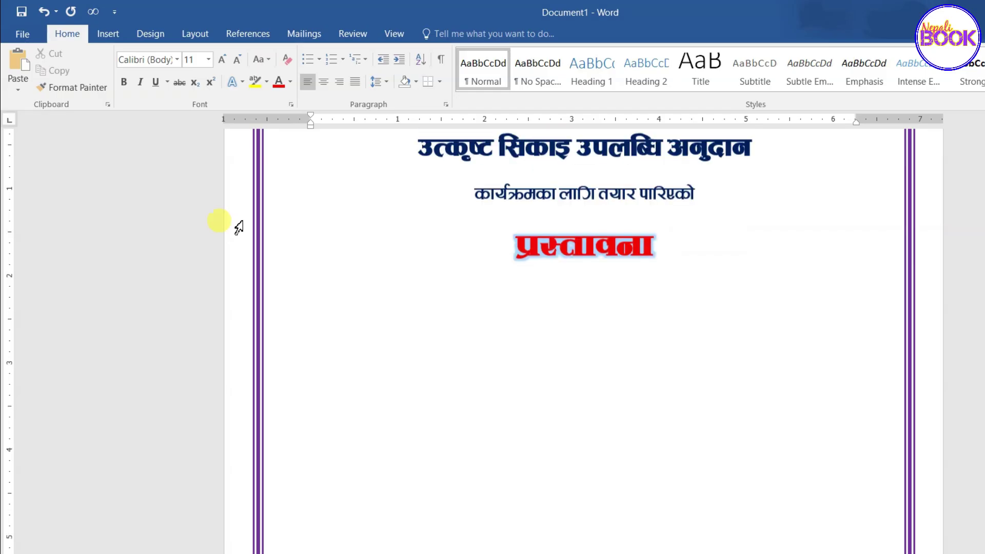
Choose the Line shape from the Insert Shapes gallery.
{"action": "left_click", "coordinate": [108, 34]}
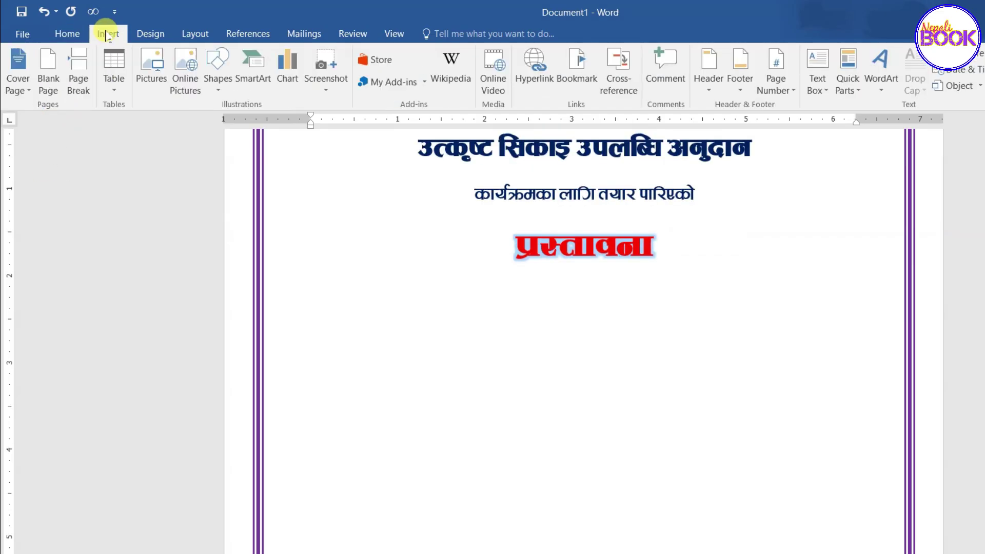
{"action": "left_click", "coordinate": [216, 93]}
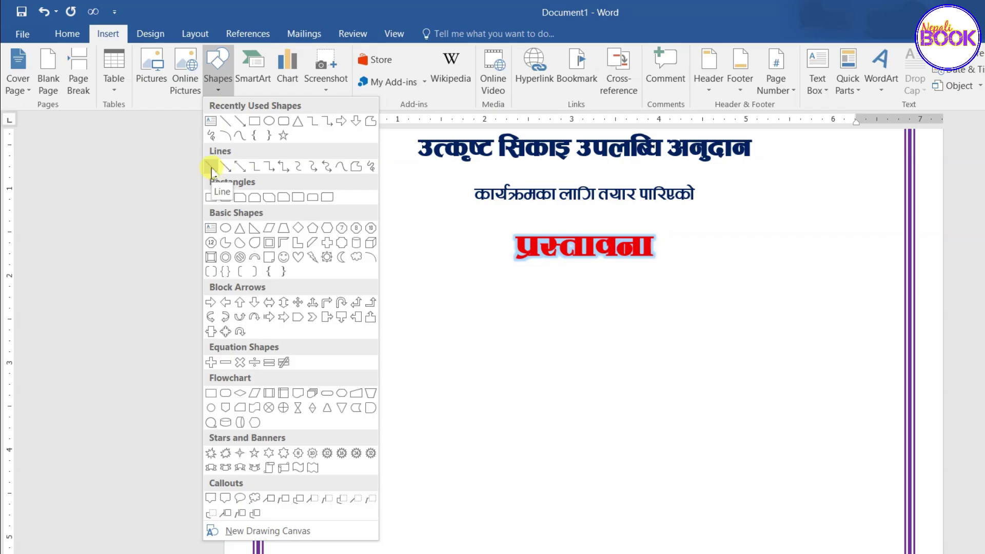
{"action": "left_click", "coordinate": [211, 167]}
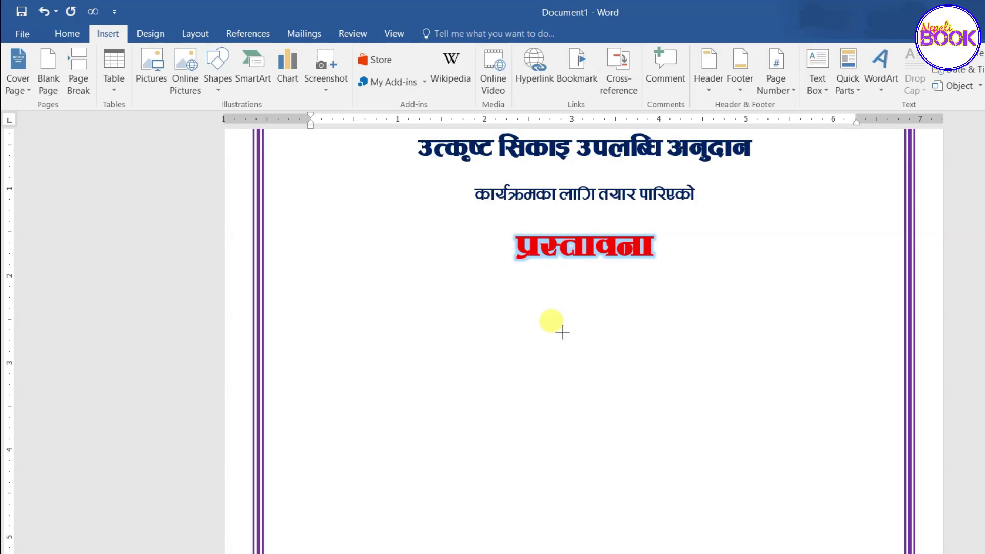
Draw a long vertical line down the page below the heading.
{"action": "left_click_drag", "start_coordinate": [563, 377], "coordinate": [520, 536]}
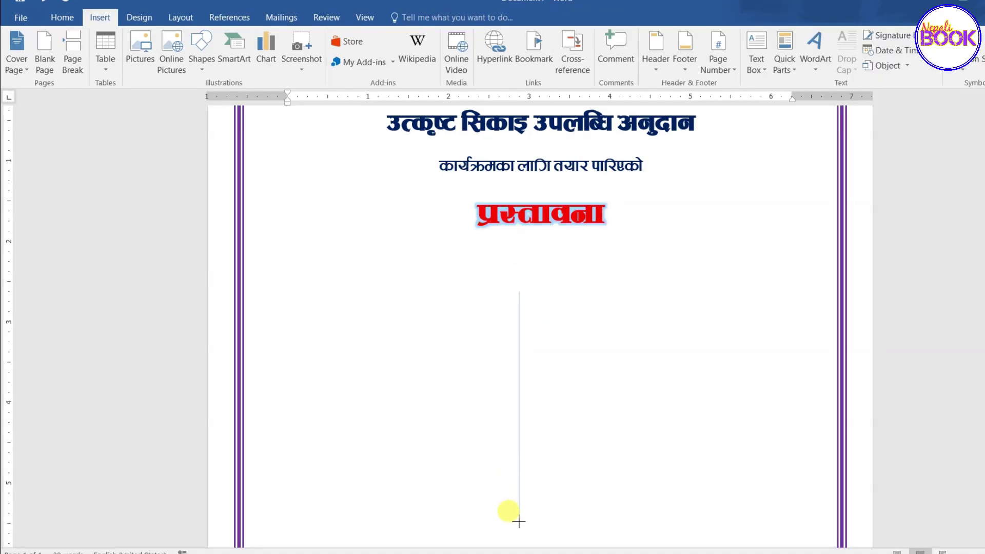
{"action": "left_click_drag", "start_coordinate": [519, 537], "coordinate": [519, 545]}
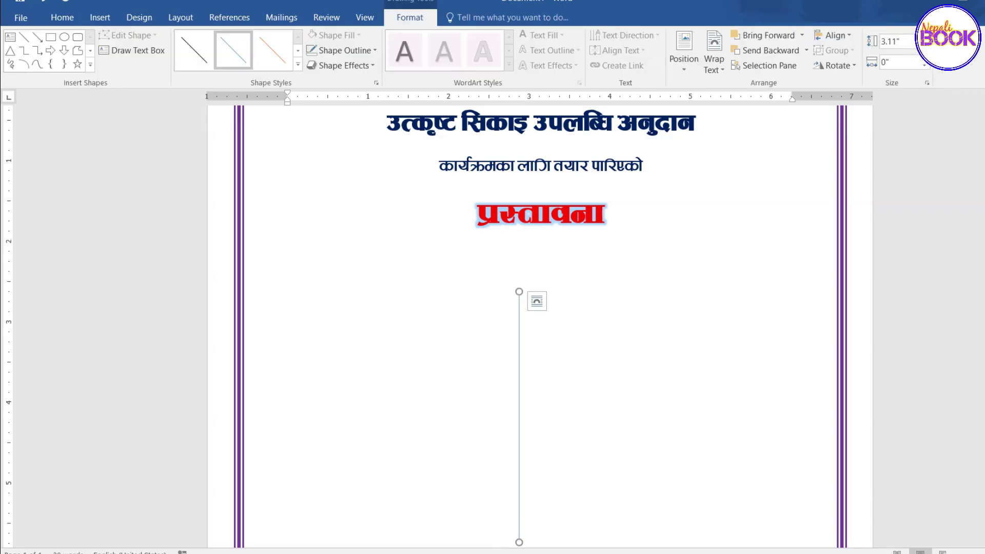
{"action": "scroll", "coordinate": [519, 329], "scroll_direction": "down", "scroll_amount": 3}
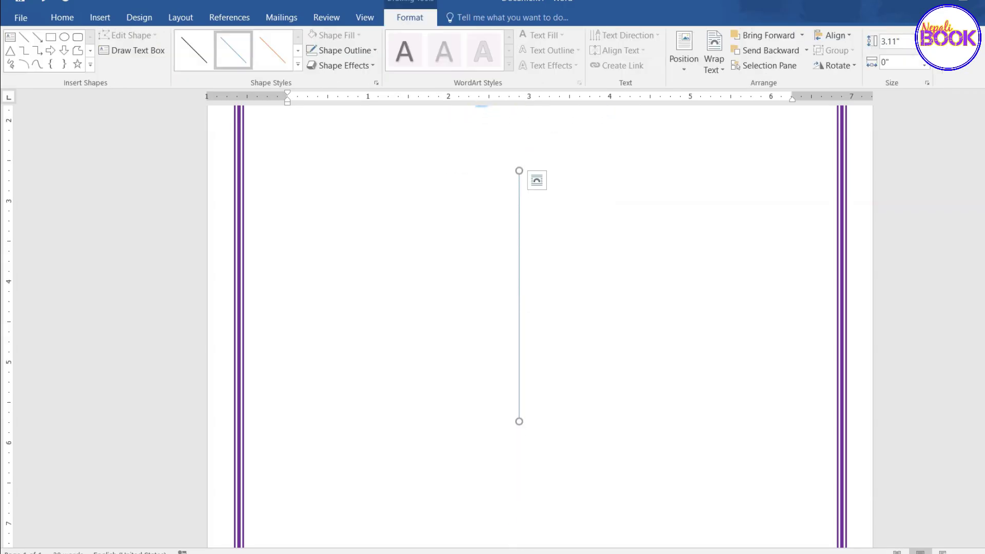
{"action": "scroll", "coordinate": [519, 329], "scroll_direction": "up", "scroll_amount": 3}
{"action": "scroll", "coordinate": [519, 328], "scroll_direction": "down", "scroll_amount": 3}
{"action": "scroll", "coordinate": [519, 329], "scroll_direction": "up", "scroll_amount": 1}
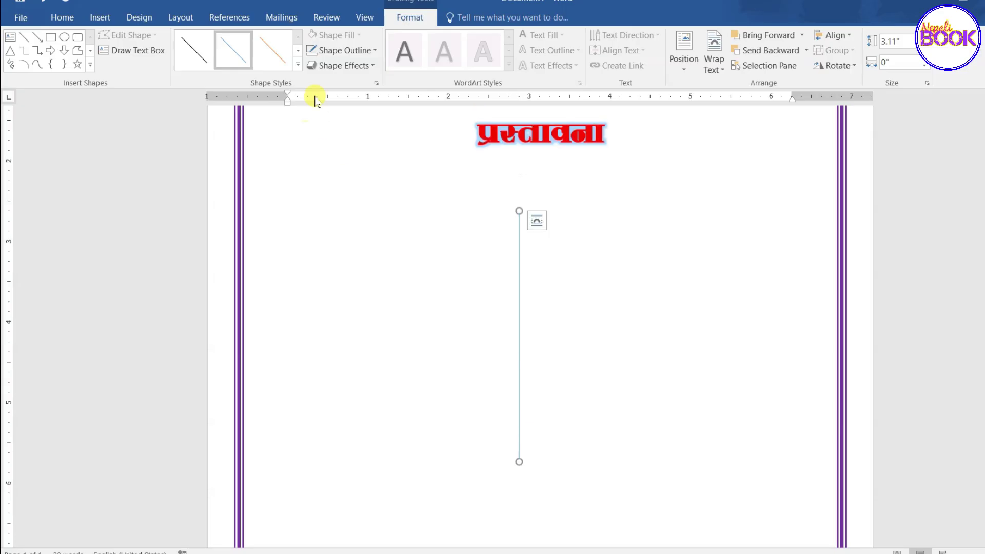
Apply the Intense Line – Dark 1 shape style to make the line thick and black.
{"action": "left_click", "coordinate": [298, 66]}
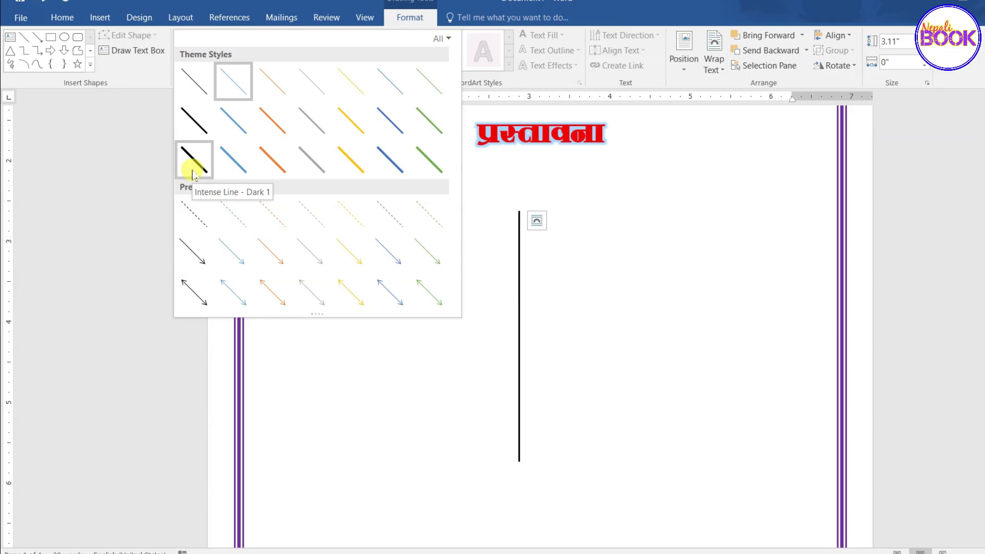
{"action": "left_click", "coordinate": [194, 163]}
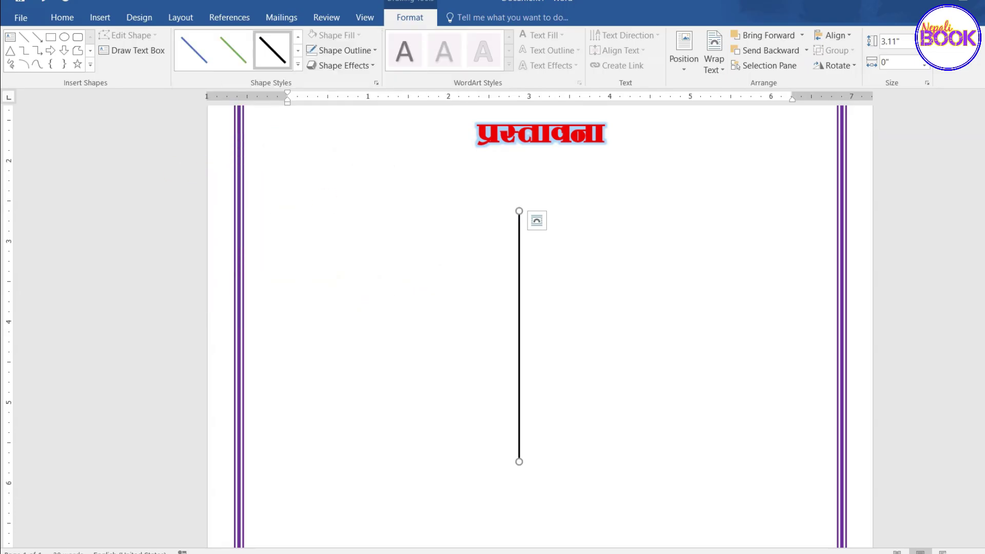
{"action": "scroll", "coordinate": [539, 308], "scroll_direction": "up", "scroll_amount": 3}
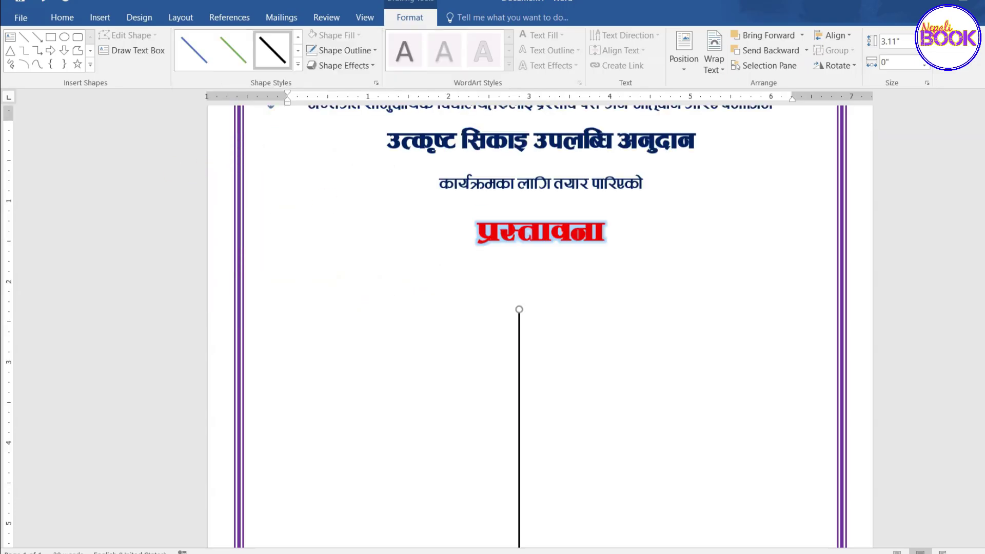
{"action": "scroll", "coordinate": [539, 307], "scroll_direction": "down", "scroll_amount": 5}
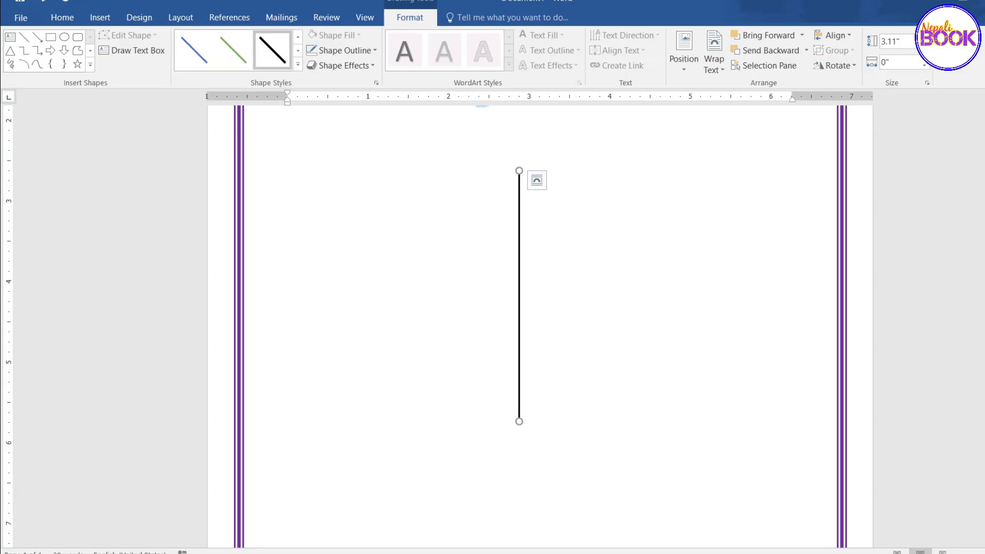
{"action": "left_click", "coordinate": [362, 20]}
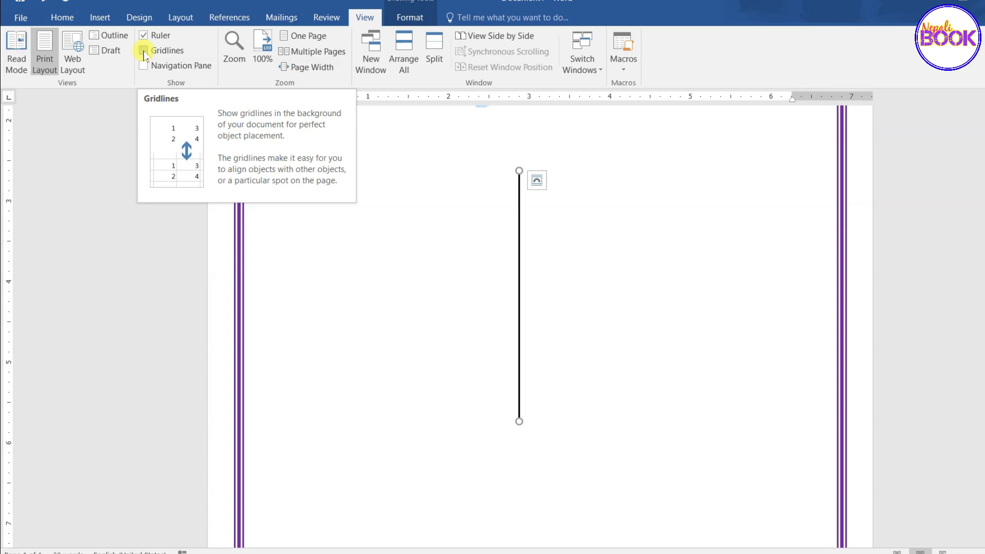
Show gridlines and nudge the line right, then back left, to centre it under the title.
{"action": "left_click", "coordinate": [144, 51]}
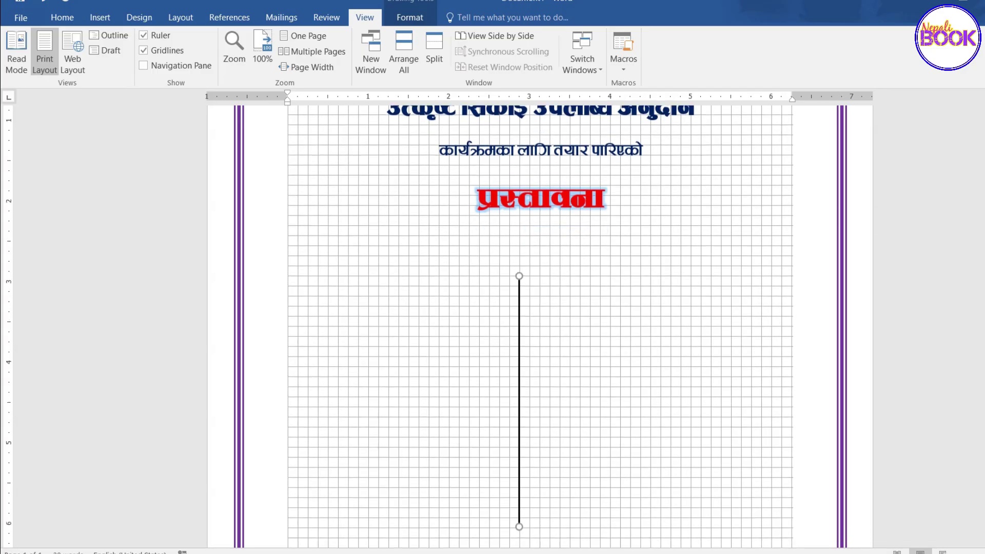
{"action": "scroll", "coordinate": [539, 323], "scroll_direction": "up", "scroll_amount": 3}
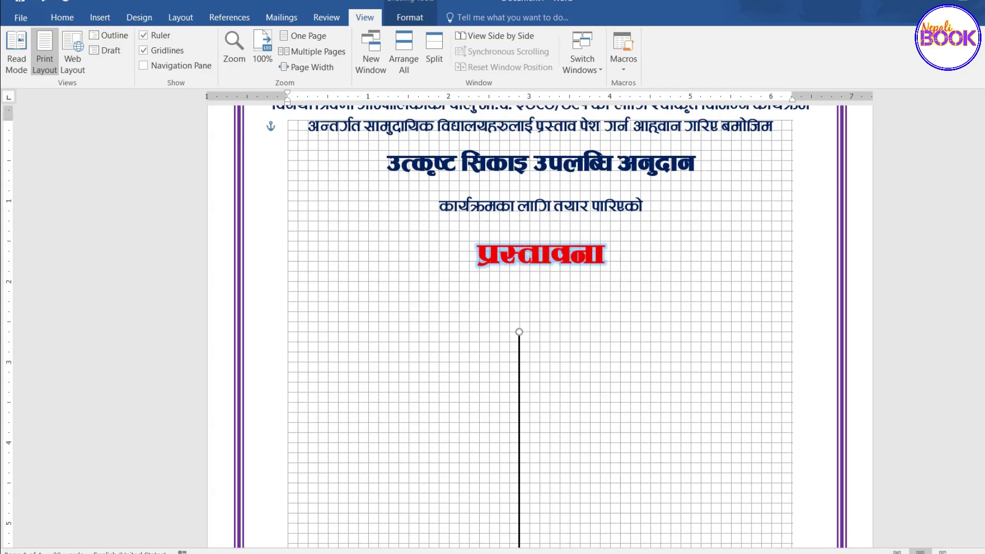
{"action": "key", "text": "Right"}
{"action": "key", "text": "Right"}
{"action": "key", "text": "Right"}
{"action": "key", "text": "Right"}
{"action": "key", "text": "Left"}
{"action": "key", "text": "Left"}
{"action": "key", "text": "Left"}
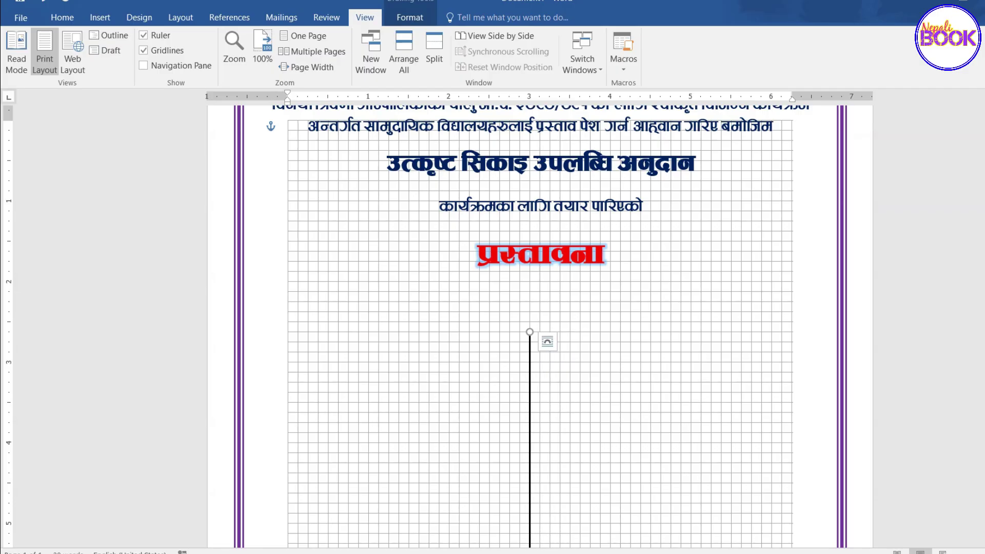
{"action": "scroll", "coordinate": [539, 329], "scroll_direction": "down", "scroll_amount": 3}
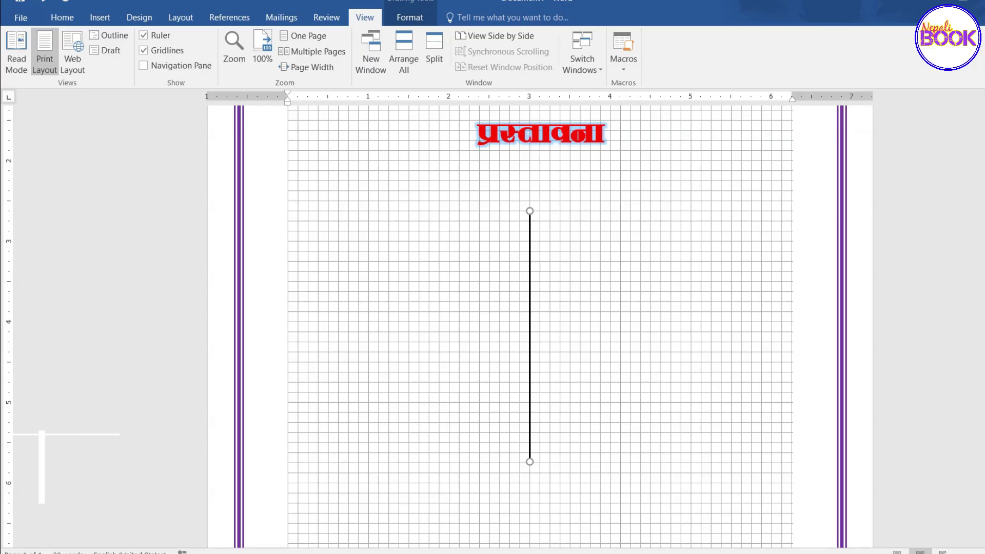
Duplicate the vertical line, place the copy just right of it, and shorten it.
{"action": "key", "text": "ctrl+d"}
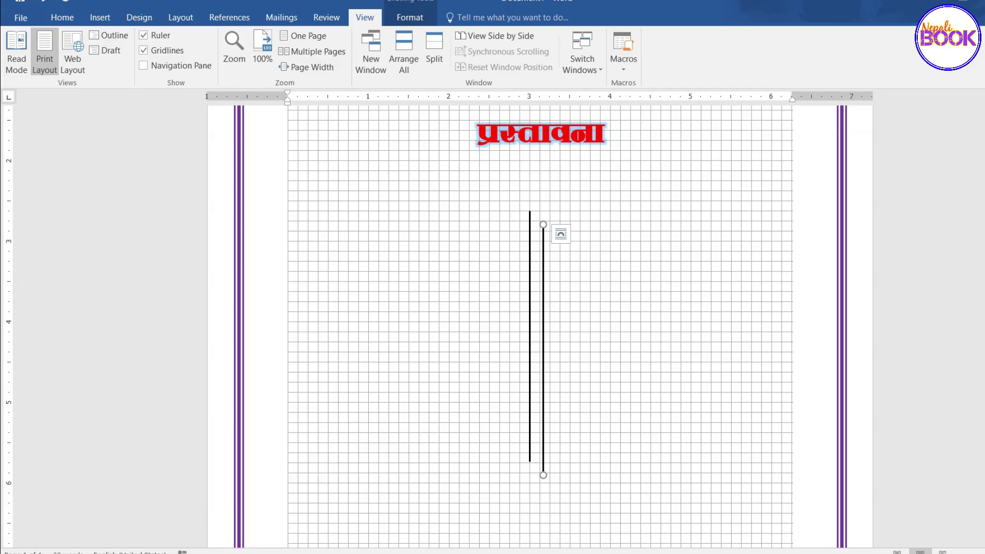
{"action": "left_click_drag", "start_coordinate": [541, 308], "coordinate": [547, 325]}
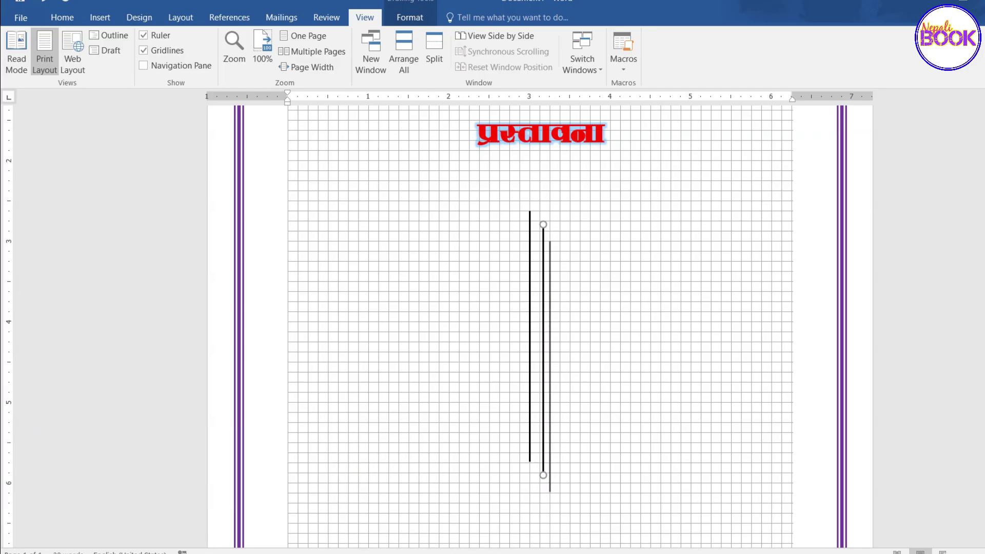
{"action": "left_click_drag", "start_coordinate": [547, 324], "coordinate": [547, 336]}
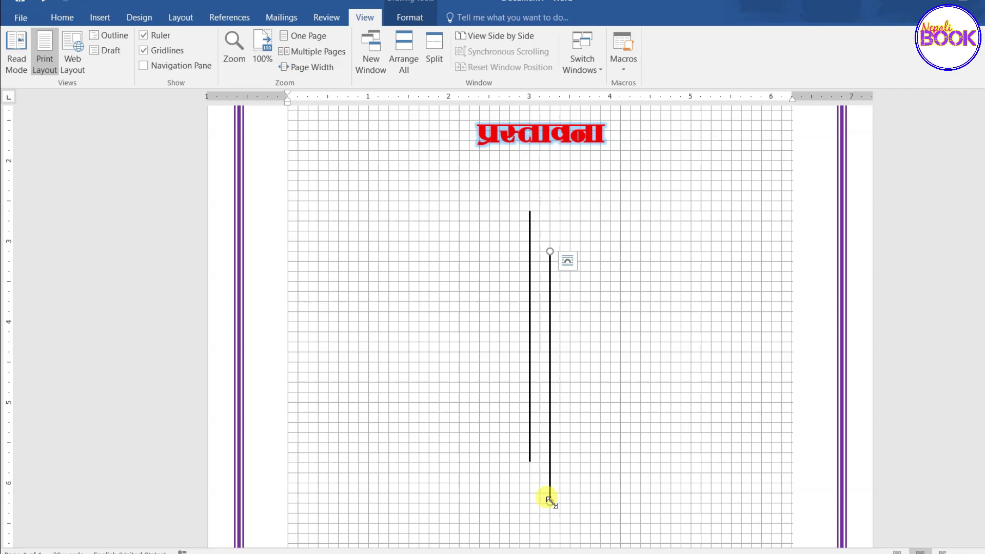
{"action": "left_click_drag", "start_coordinate": [548, 500], "coordinate": [555, 430]}
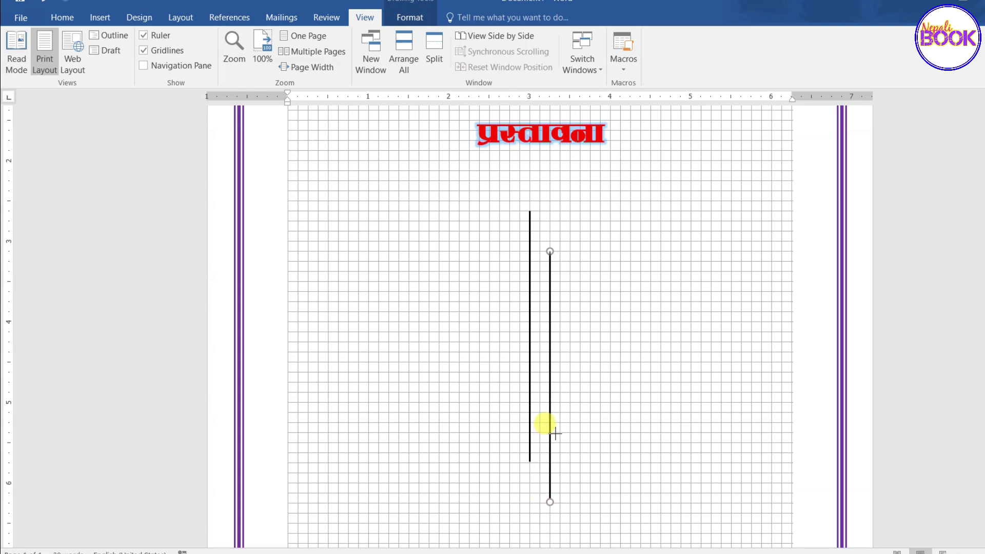
{"action": "left_click_drag", "start_coordinate": [555, 430], "coordinate": [550, 422]}
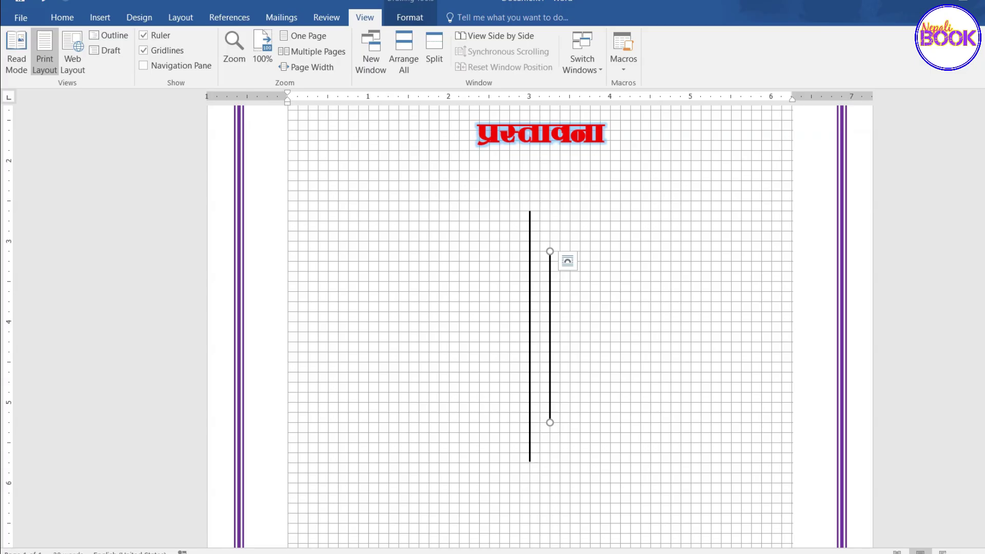
{"action": "left_click_drag", "start_coordinate": [550, 422], "coordinate": [550, 433]}
Add a second short copy left of the centre line and nudge both side lines symmetric.
{"action": "key", "text": "ctrl+v"}
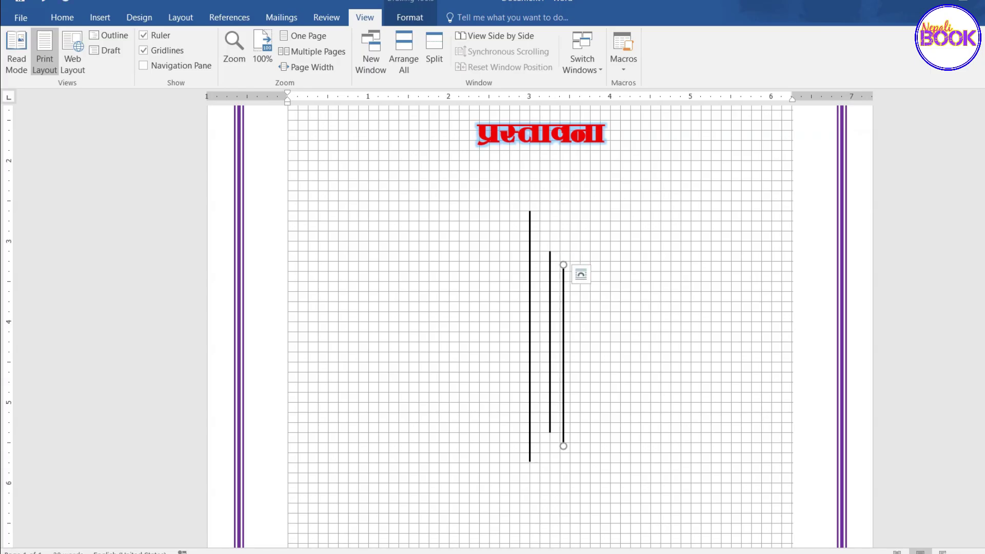
{"action": "left_click_drag", "start_coordinate": [562, 331], "coordinate": [499, 331]}
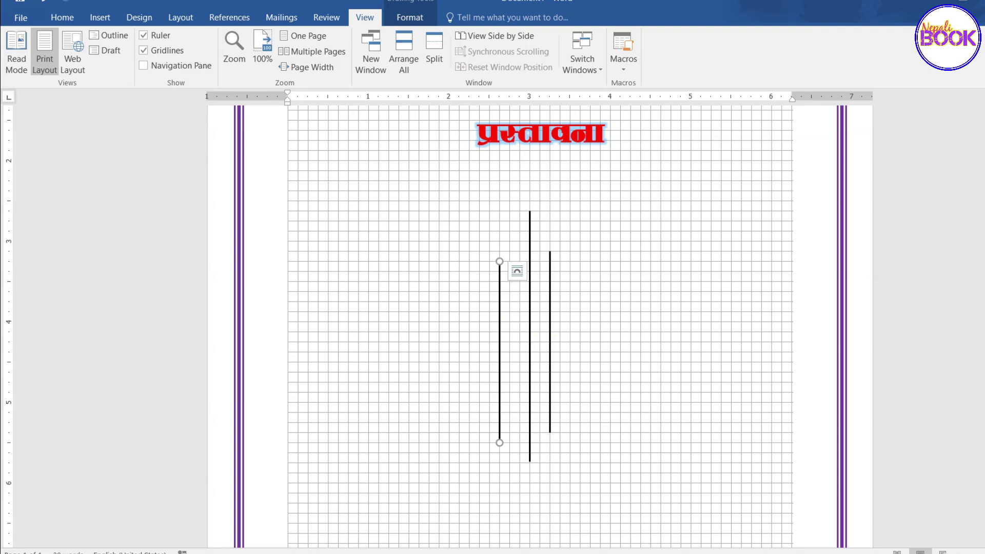
{"action": "left_click", "coordinate": [550, 331]}
{"action": "key", "text": "Right"}
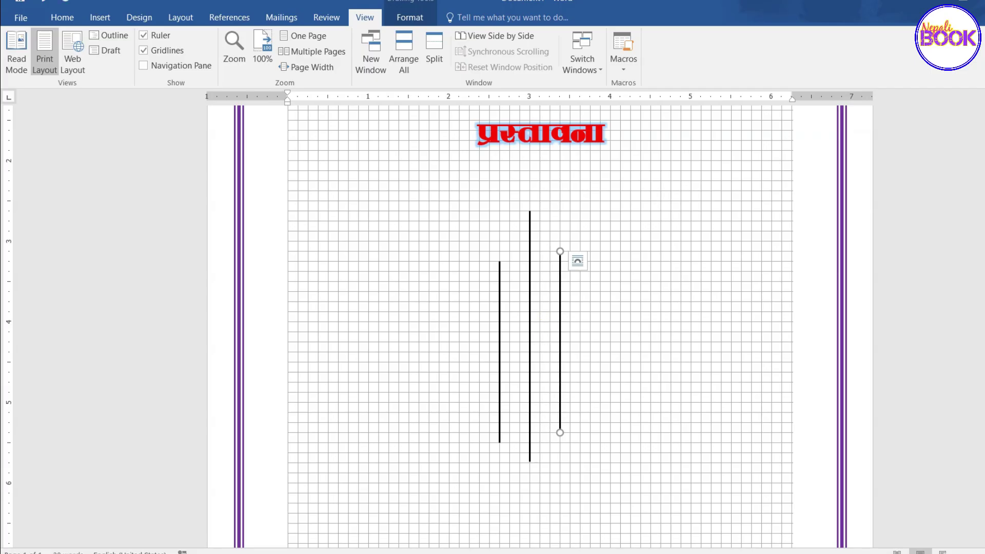
{"action": "left_click", "coordinate": [499, 313]}
{"action": "key", "text": "Up"}
{"action": "key", "text": "Escape"}
Select the left, middle and right vertical lines together.
{"action": "scroll", "coordinate": [541, 326], "scroll_direction": "up", "scroll_amount": 3}
{"action": "scroll", "coordinate": [540, 327], "scroll_direction": "up", "scroll_amount": 1}
{"action": "scroll", "coordinate": [541, 327], "scroll_direction": "down", "scroll_amount": 5}
{"action": "scroll", "coordinate": [541, 326], "scroll_direction": "up", "scroll_amount": 3}
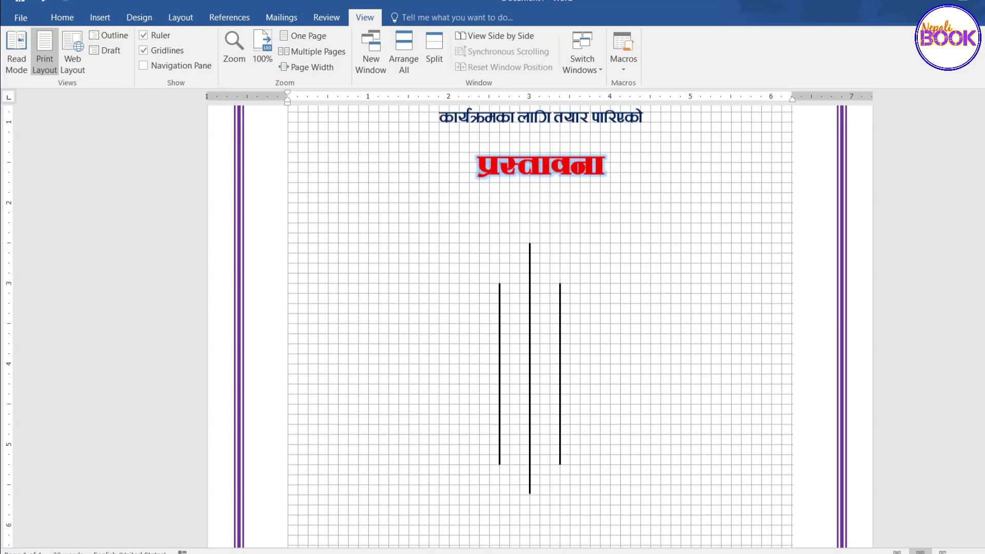
{"action": "scroll", "coordinate": [540, 327], "scroll_direction": "down", "scroll_amount": 5}
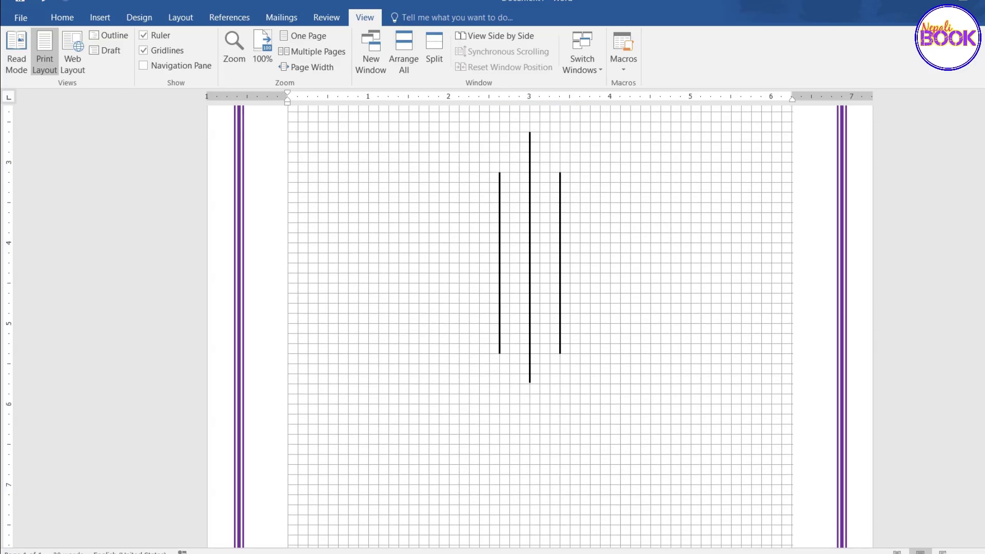
{"action": "left_click", "coordinate": [501, 253]}
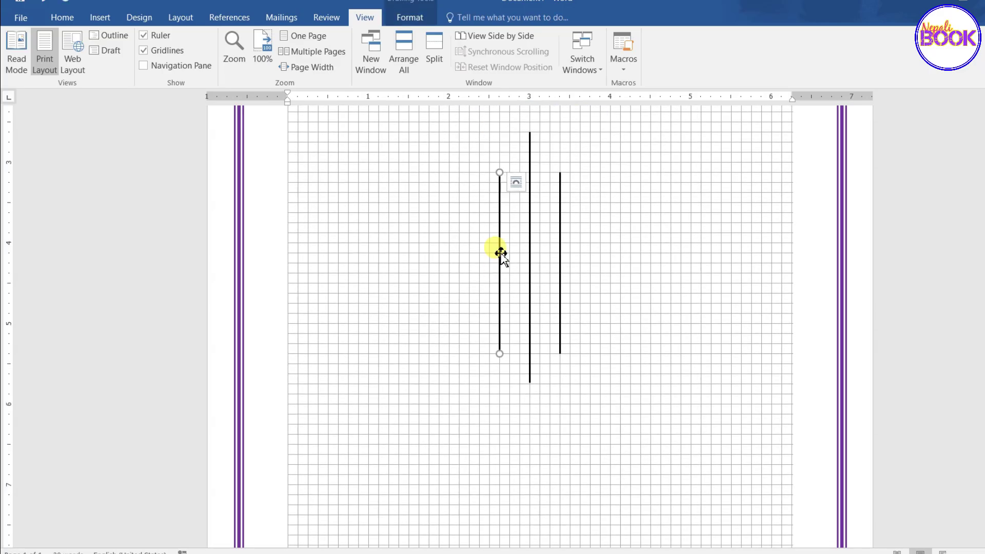
{"action": "key", "text": "Escape"}
{"action": "scroll", "coordinate": [501, 253], "scroll_direction": "up", "scroll_amount": 3}
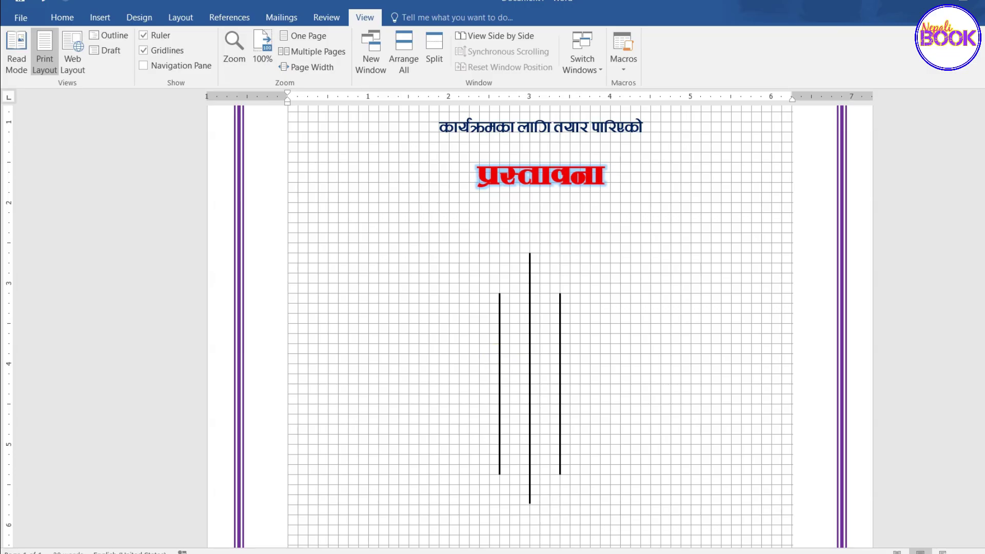
{"action": "left_click", "coordinate": [500, 361]}
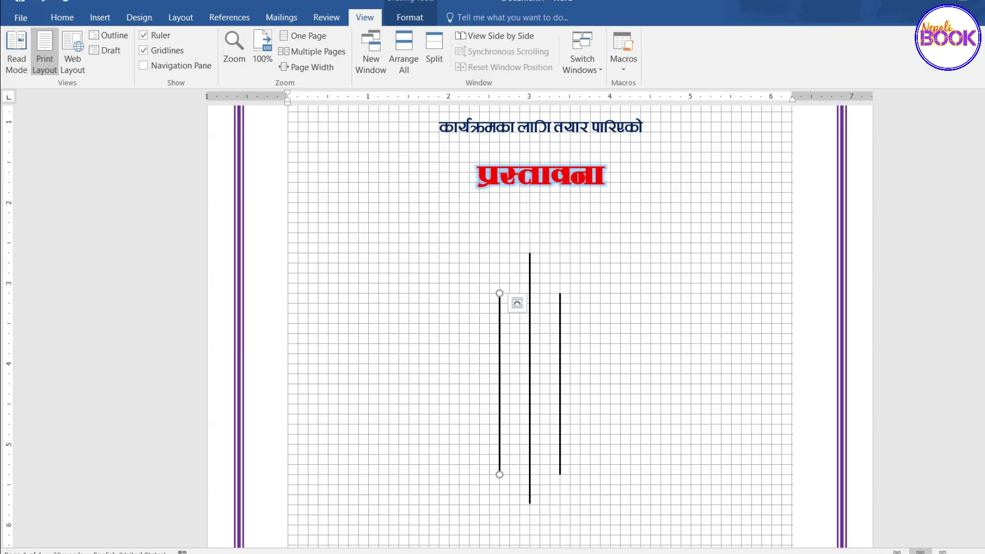
{"action": "left_click", "coordinate": [530, 362], "text": "shift"}
{"action": "left_click", "coordinate": [557, 359], "text": "shift"}
Group the three lines into one object and drag it right of centre.
{"action": "left_click", "coordinate": [414, 20]}
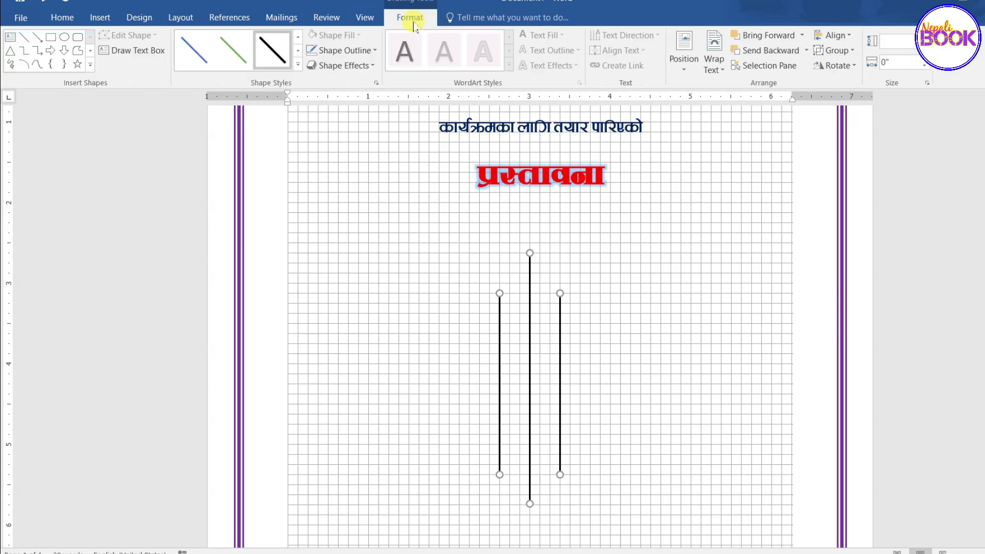
{"action": "left_click", "coordinate": [837, 54]}
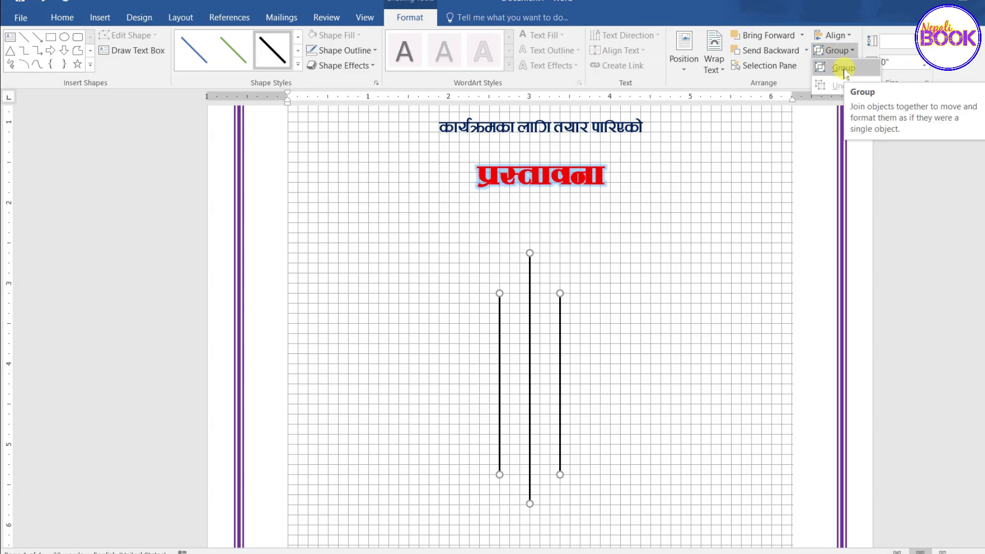
{"action": "left_click", "coordinate": [844, 68]}
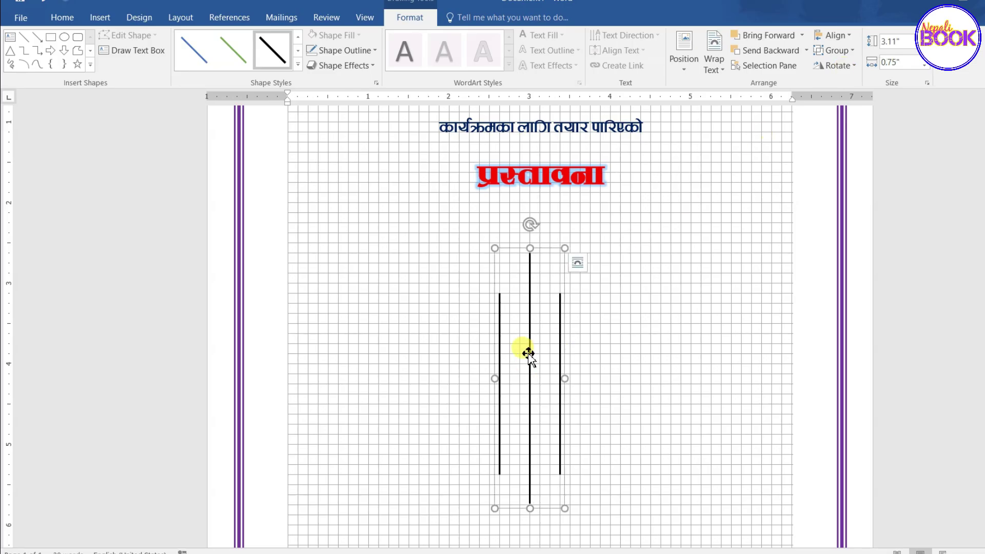
{"action": "left_click_drag", "start_coordinate": [528, 353], "coordinate": [422, 366]}
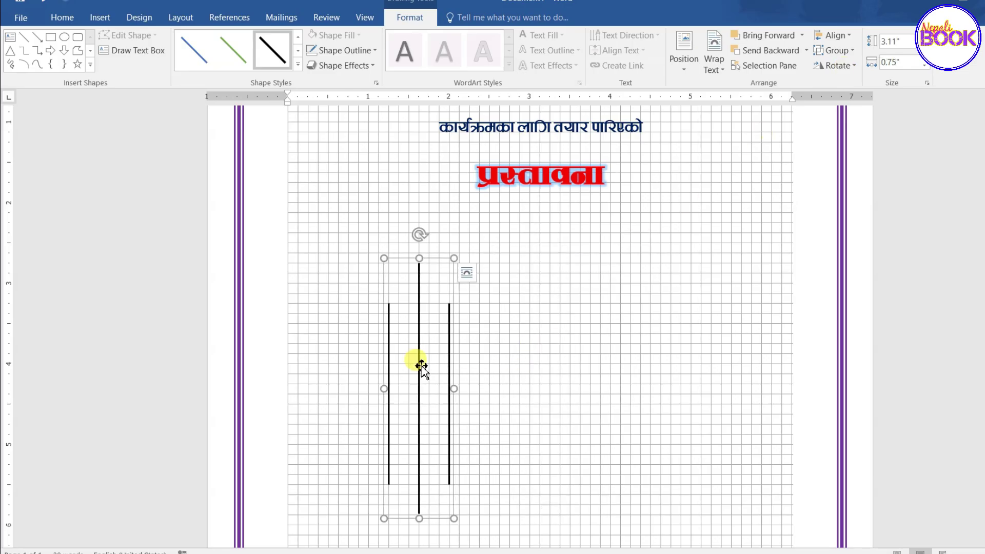
{"action": "mouse_move", "coordinate": [421, 366]}
{"action": "left_mouse_down"}
{"action": "mouse_move", "coordinate": [635, 341]}
{"action": "mouse_move", "coordinate": [637, 358]}
{"action": "left_mouse_up"}
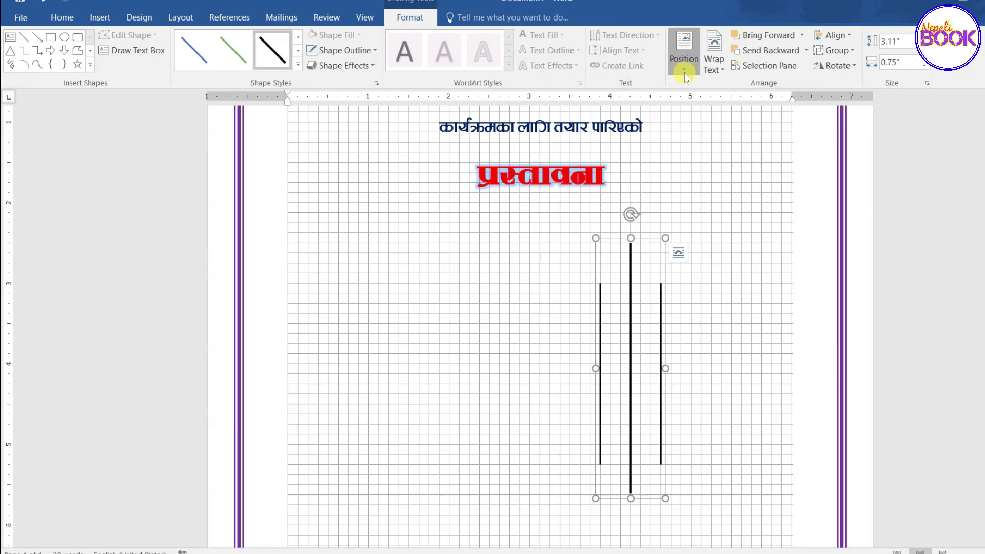
Position the grouped lines at Middle Center with Square text wrapping.
{"action": "left_click", "coordinate": [684, 72]}
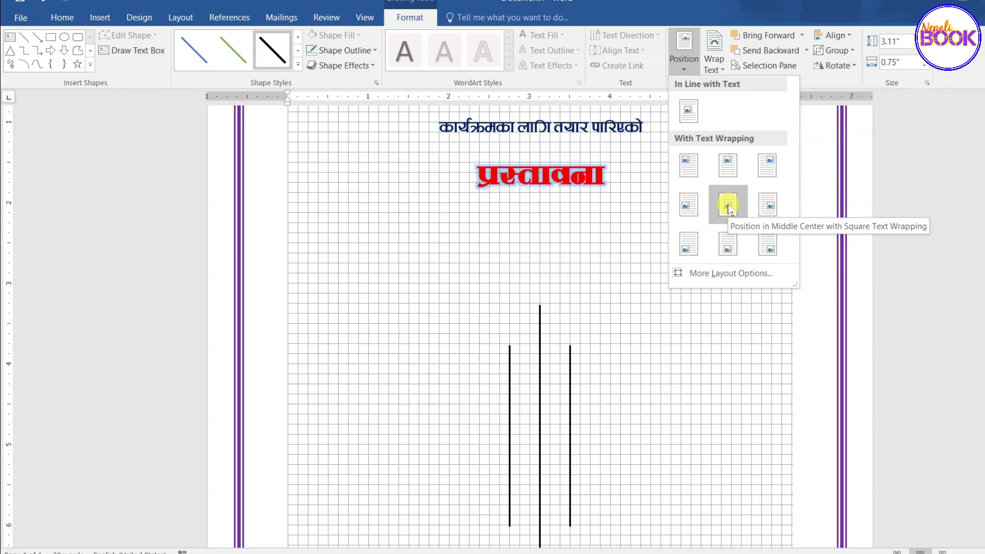
{"action": "left_click", "coordinate": [729, 208]}
{"action": "scroll", "coordinate": [585, 315], "scroll_direction": "down", "scroll_amount": 4}
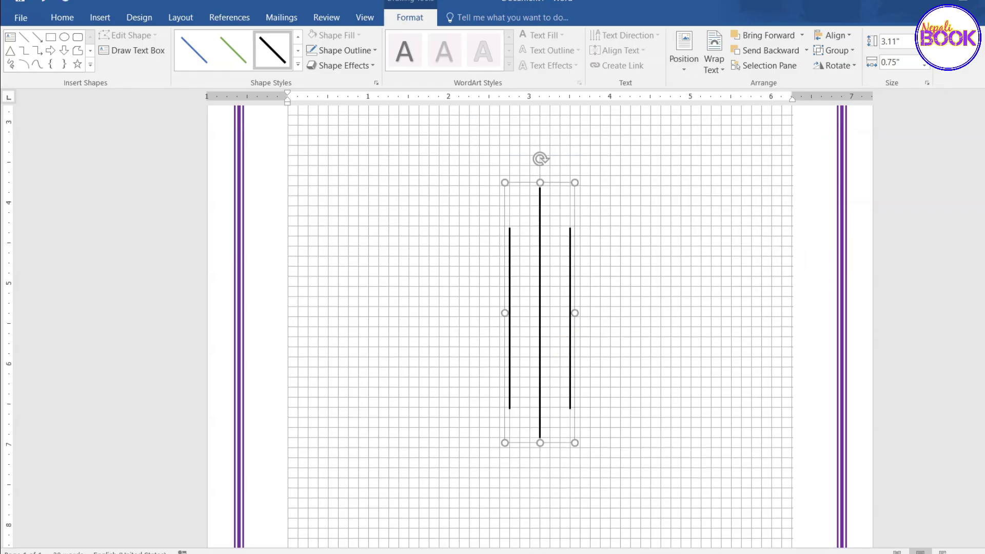
{"action": "scroll", "coordinate": [573, 341], "scroll_direction": "down", "scroll_amount": 3}
{"action": "scroll", "coordinate": [573, 341], "scroll_direction": "up", "scroll_amount": 5}
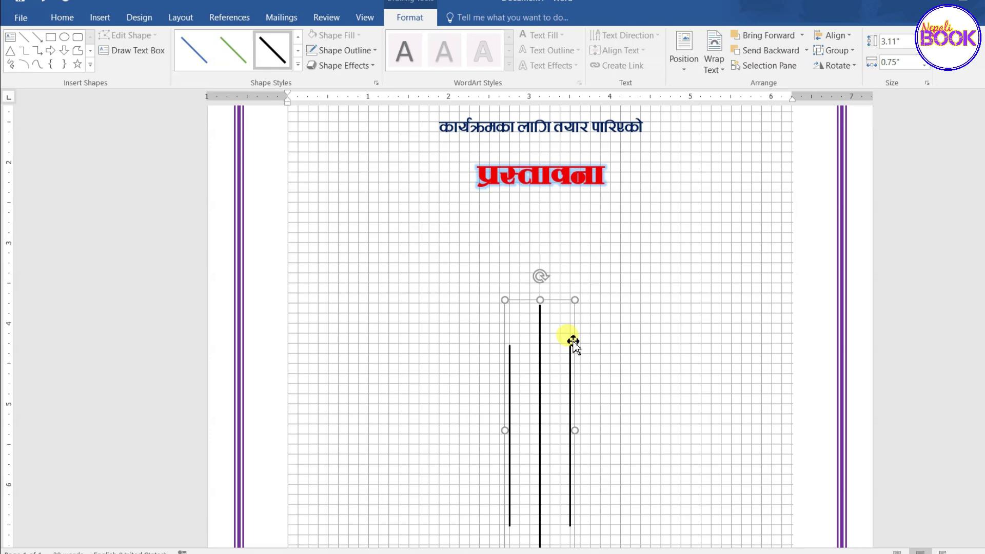
{"action": "scroll", "coordinate": [574, 341], "scroll_direction": "down", "scroll_amount": 5}
{"action": "scroll", "coordinate": [574, 341], "scroll_direction": "up", "scroll_amount": 5}
{"action": "scroll", "coordinate": [564, 321], "scroll_direction": "down", "scroll_amount": 3}
{"action": "scroll", "coordinate": [565, 321], "scroll_direction": "up", "scroll_amount": 2}
{"action": "scroll", "coordinate": [541, 326], "scroll_direction": "up", "scroll_amount": 1}
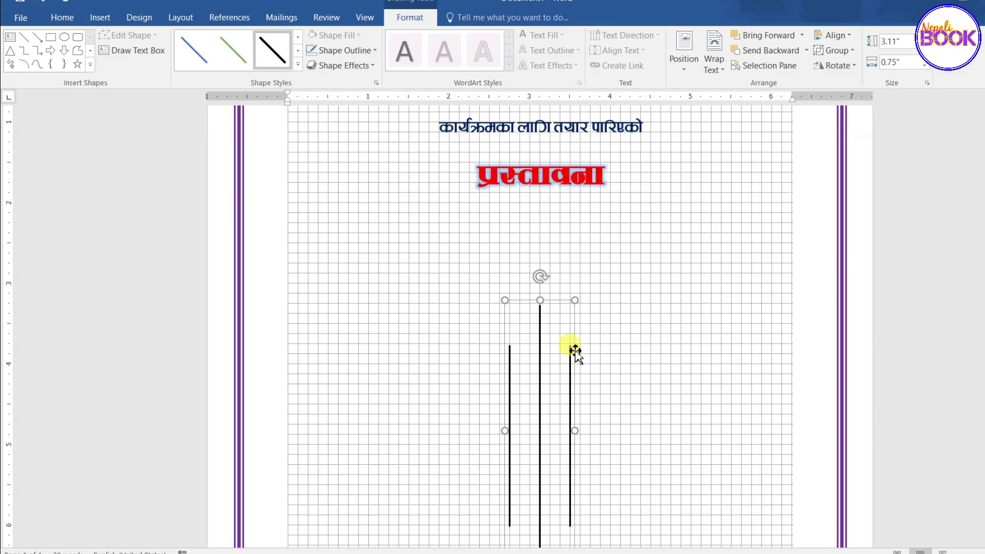
{"action": "scroll", "coordinate": [540, 326], "scroll_direction": "down", "scroll_amount": 3}
{"action": "scroll", "coordinate": [540, 326], "scroll_direction": "down", "scroll_amount": 2}
{"action": "scroll", "coordinate": [540, 327], "scroll_direction": "up", "scroll_amount": 5}
{"action": "scroll", "coordinate": [535, 323], "scroll_direction": "down", "scroll_amount": 1}
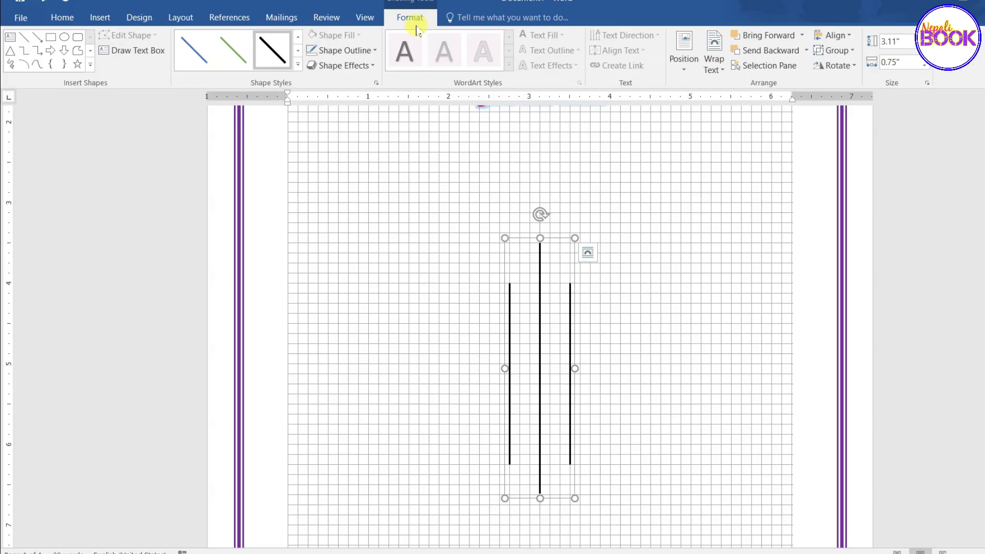
Set the grouped lines' outline weight to 4½ pt.
{"action": "left_click", "coordinate": [367, 58]}
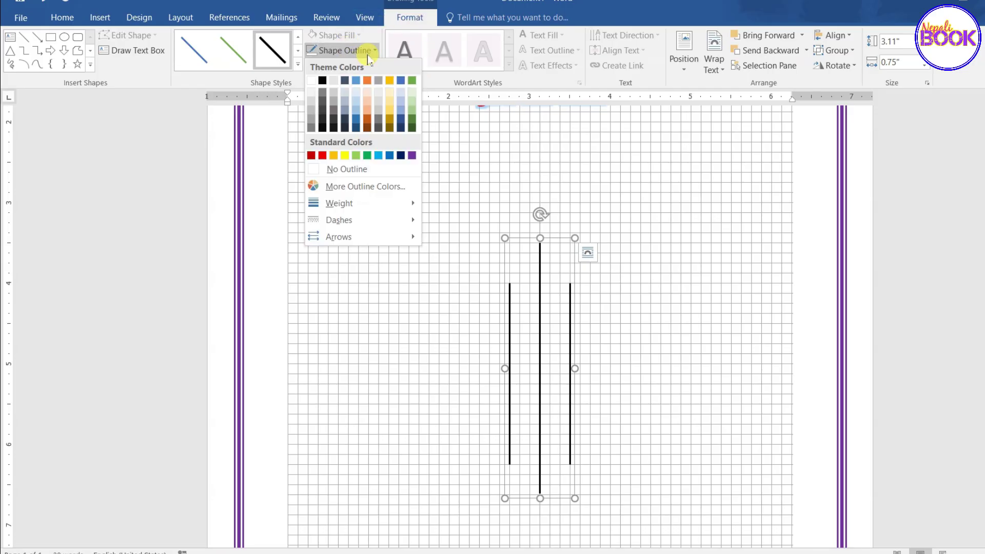
{"action": "left_click", "coordinate": [359, 206]}
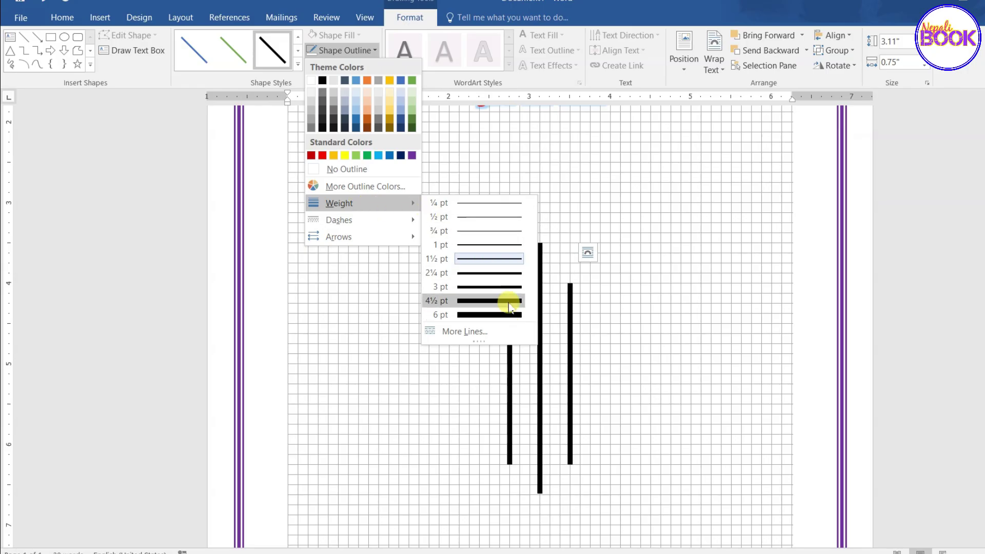
{"action": "left_click", "coordinate": [509, 303]}
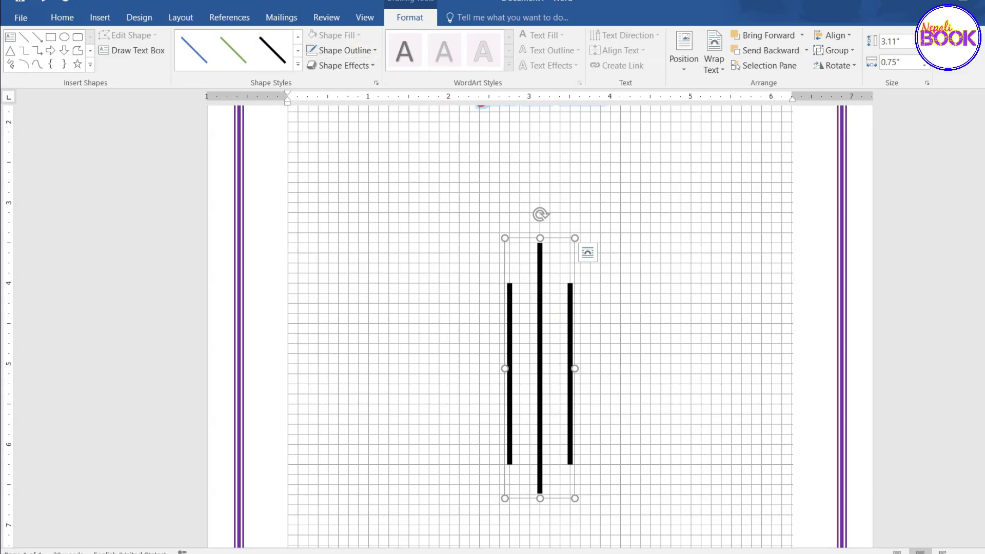
Change the lines' outline colour from black to Dark Blue.
{"action": "left_click", "coordinate": [369, 50]}
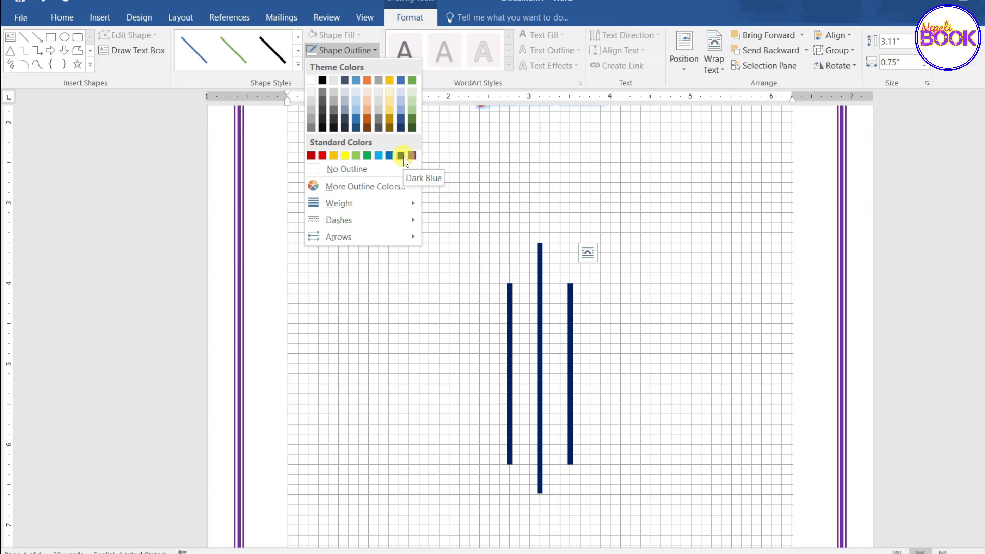
{"action": "left_click", "coordinate": [401, 156]}
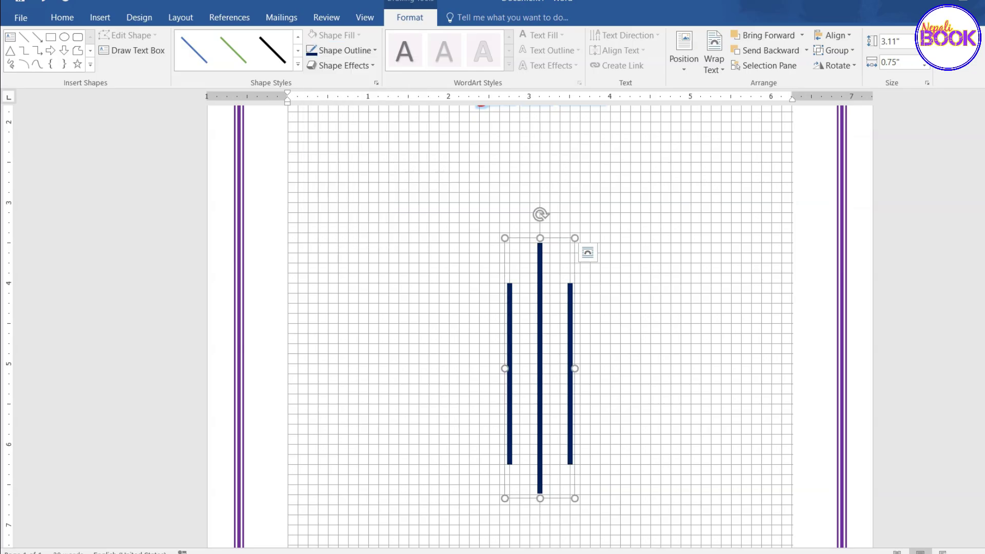
{"action": "scroll", "coordinate": [612, 286], "scroll_direction": "down", "scroll_amount": 2}
{"action": "scroll", "coordinate": [612, 285], "scroll_direction": "up", "scroll_amount": 5}
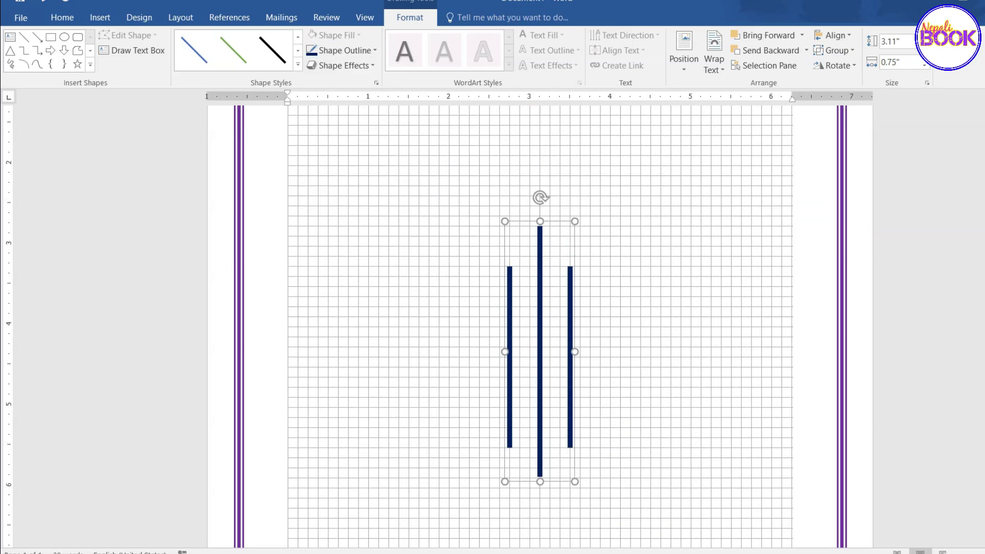
{"action": "left_click", "coordinate": [612, 285]}
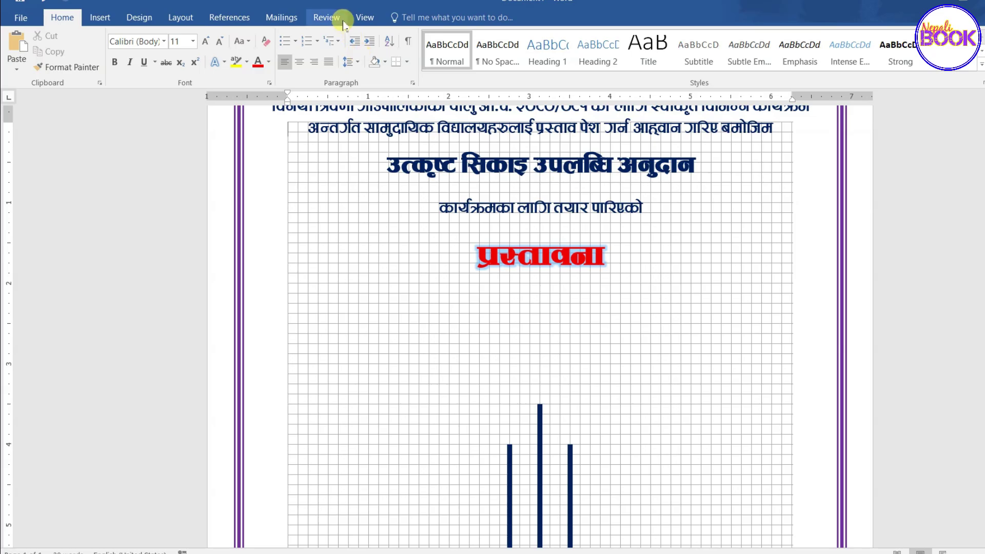
Uncheck Gridlines in the View tab and review the plain cover page.
{"action": "left_click", "coordinate": [364, 18]}
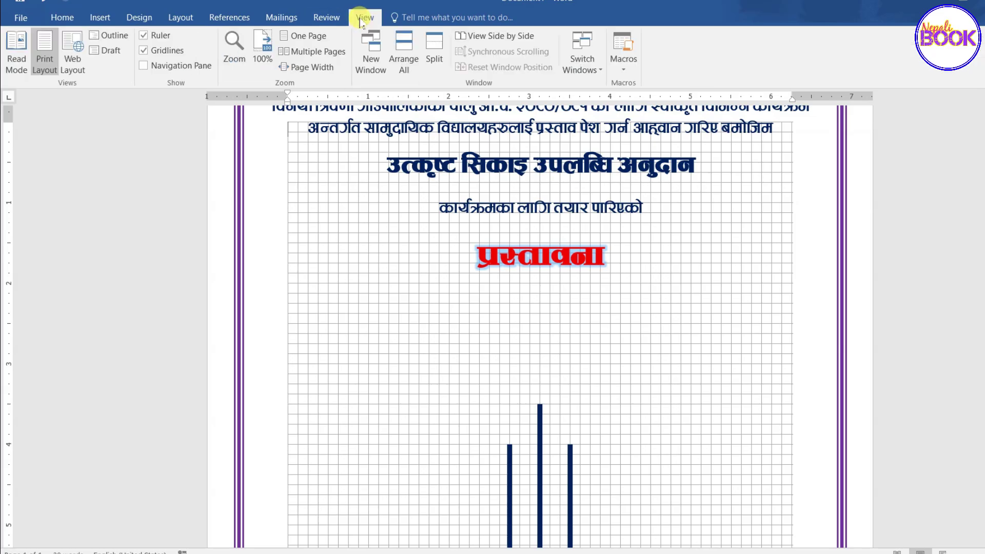
{"action": "left_click", "coordinate": [143, 50]}
{"action": "scroll", "coordinate": [540, 328], "scroll_direction": "down", "scroll_amount": 3}
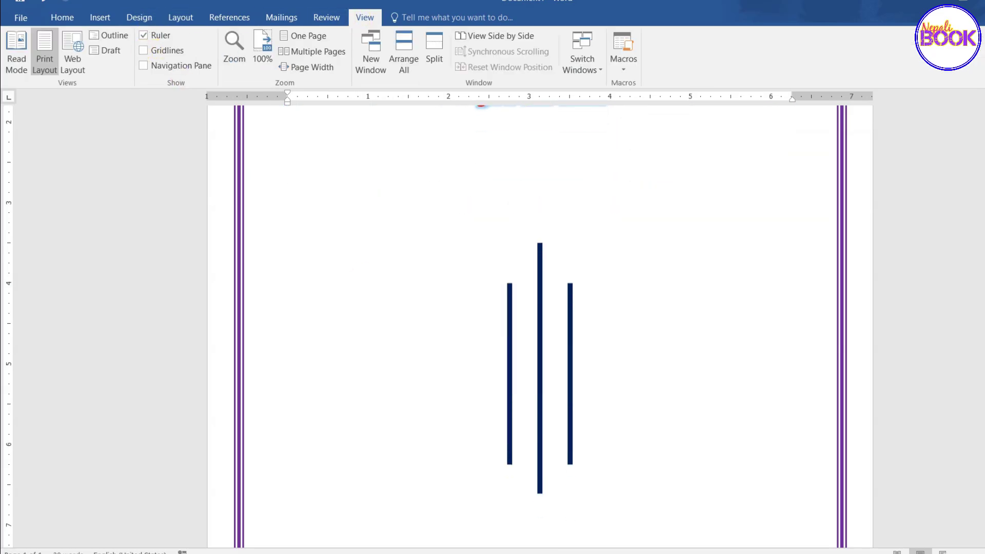
{"action": "scroll", "coordinate": [540, 328], "scroll_direction": "down", "scroll_amount": 3}
{"action": "scroll", "coordinate": [540, 328], "scroll_direction": "down", "scroll_amount": 3}
{"action": "scroll", "coordinate": [446, 328], "scroll_direction": "up", "scroll_amount": 4}
{"action": "scroll", "coordinate": [446, 329], "scroll_direction": "up", "scroll_amount": 2}
{"action": "scroll", "coordinate": [446, 329], "scroll_direction": "up", "scroll_amount": 1}
{"action": "scroll", "coordinate": [539, 328], "scroll_direction": "down", "scroll_amount": 6}
{"action": "scroll", "coordinate": [539, 328], "scroll_direction": "down", "scroll_amount": 1}
{"action": "scroll", "coordinate": [539, 205], "scroll_direction": "up", "scroll_amount": 4}
{"action": "scroll", "coordinate": [539, 205], "scroll_direction": "up", "scroll_amount": 5}
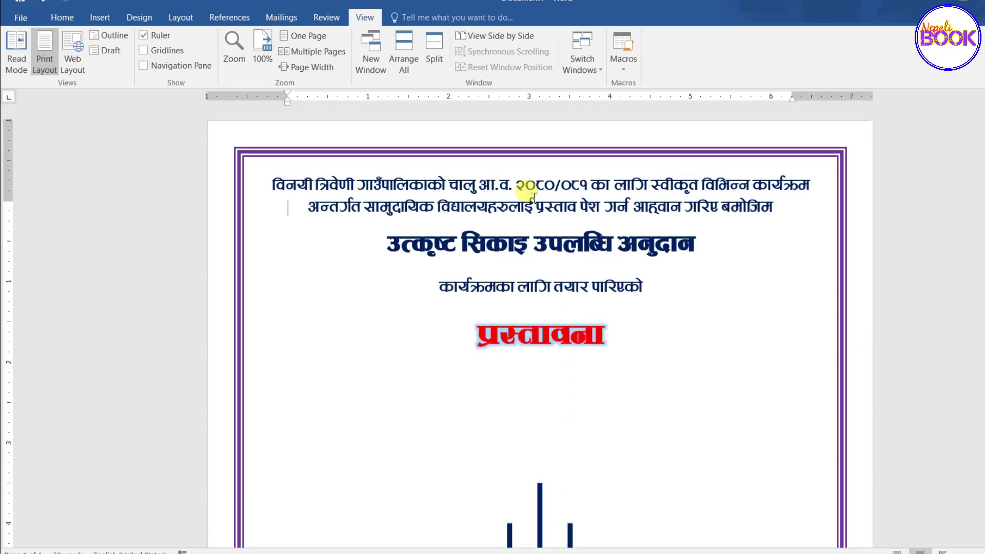
Duplicate the heading text box and move the copy below the vertical lines.
{"action": "left_click", "coordinate": [534, 203]}
{"action": "left_click", "coordinate": [562, 169]}
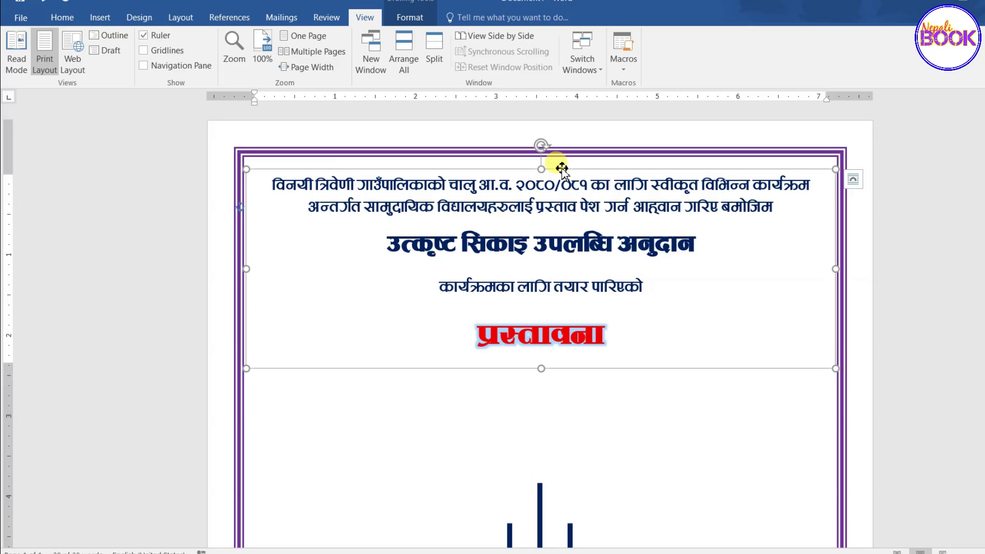
{"action": "key", "text": "ctrl+d"}
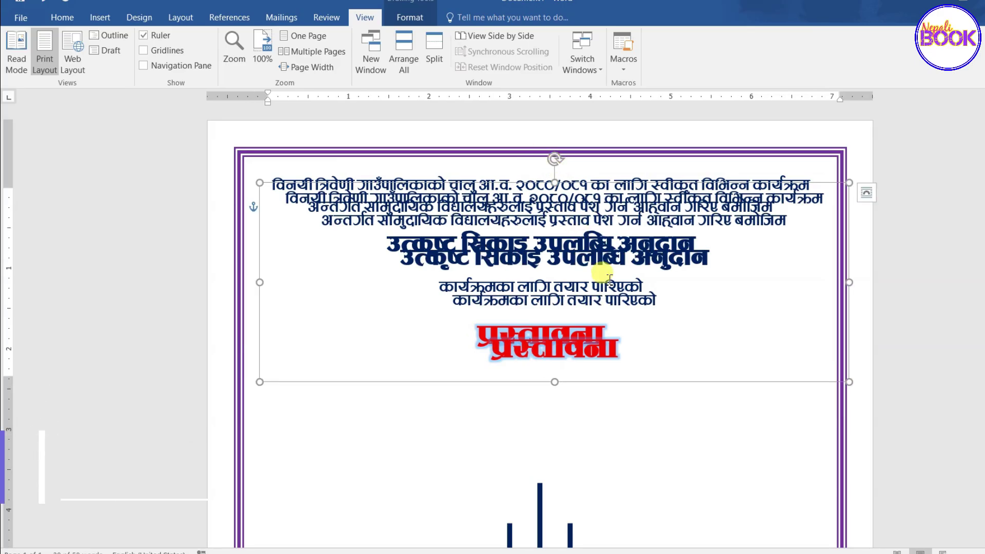
{"action": "left_click_drag", "start_coordinate": [606, 328], "coordinate": [596, 432]}
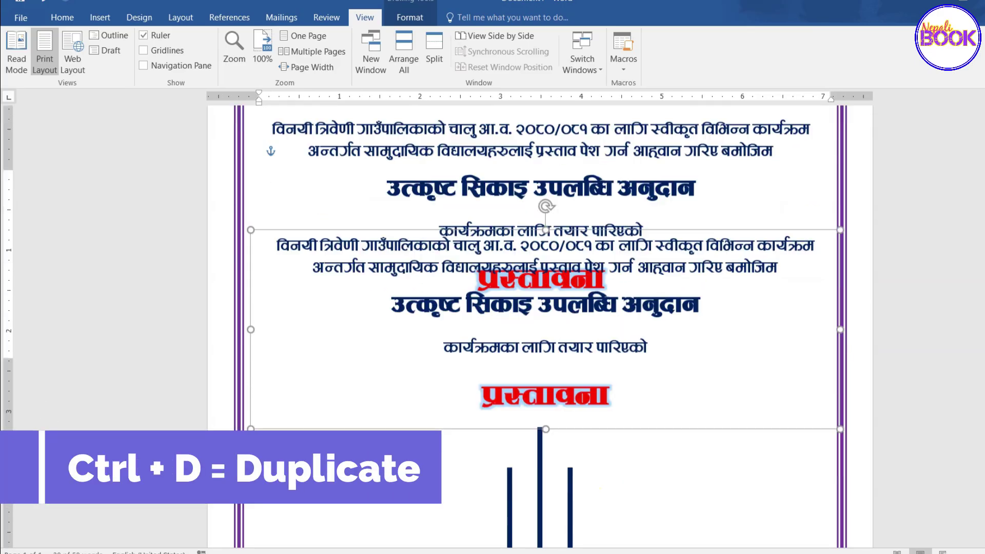
{"action": "scroll", "coordinate": [601, 326], "scroll_direction": "down", "scroll_amount": 3}
{"action": "scroll", "coordinate": [602, 327], "scroll_direction": "up", "scroll_amount": 1}
{"action": "left_click_drag", "start_coordinate": [621, 287], "coordinate": [438, 207]}
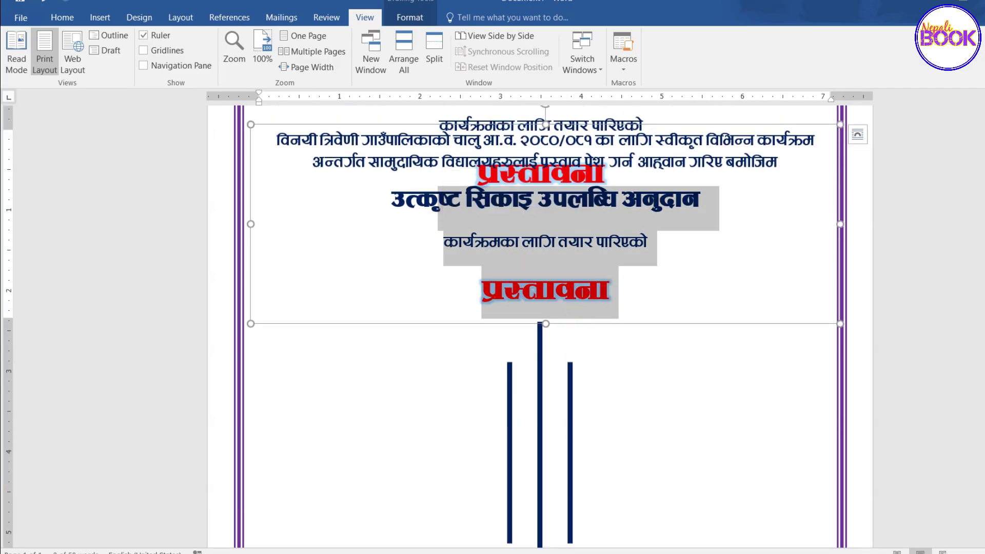
{"action": "left_click_drag", "start_coordinate": [577, 325], "coordinate": [561, 488]}
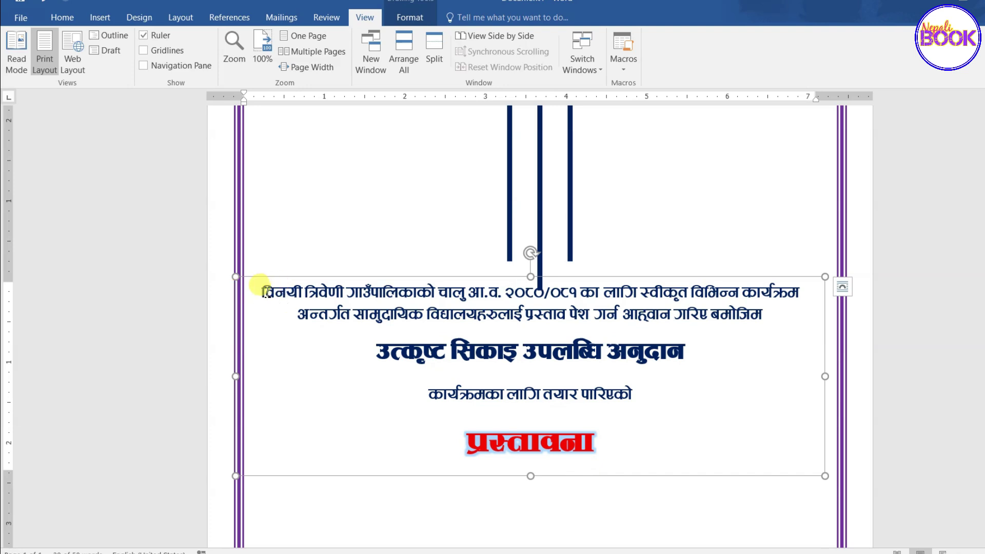
Delete the copied heading text, leaving the empty box selected.
{"action": "left_click_drag", "start_coordinate": [262, 293], "coordinate": [606, 459]}
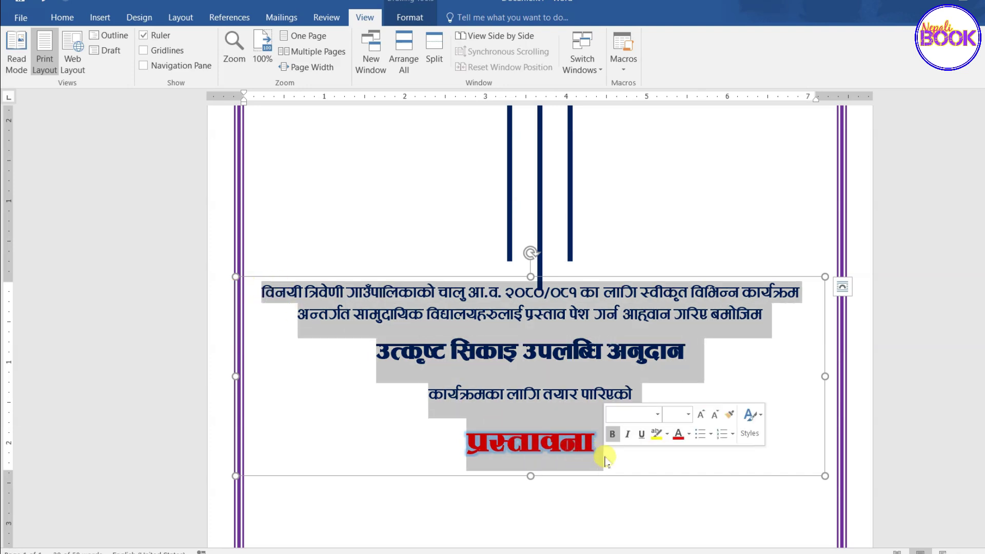
{"action": "key", "text": "Delete"}
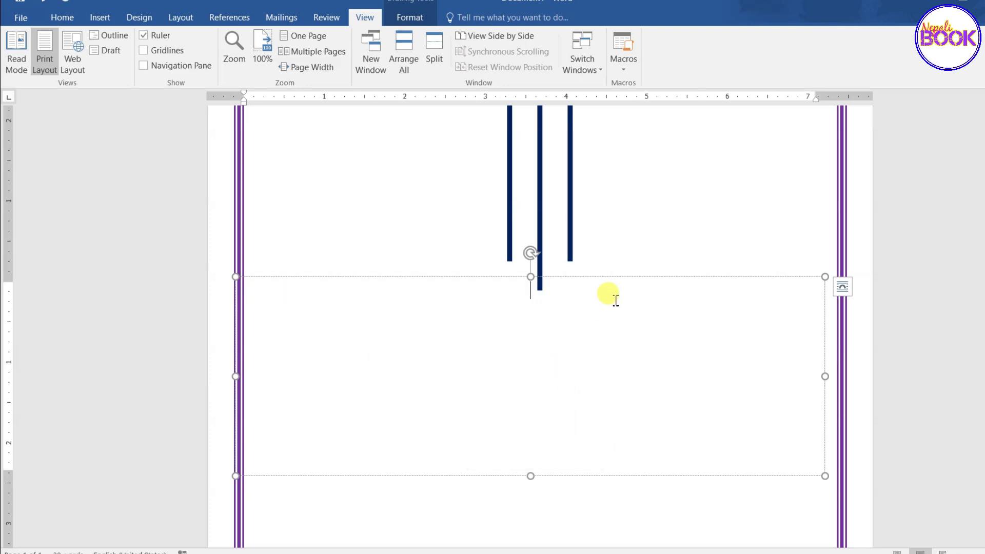
{"action": "key", "text": "ctrl+z"}
{"action": "scroll", "coordinate": [613, 339], "scroll_direction": "down", "scroll_amount": 5}
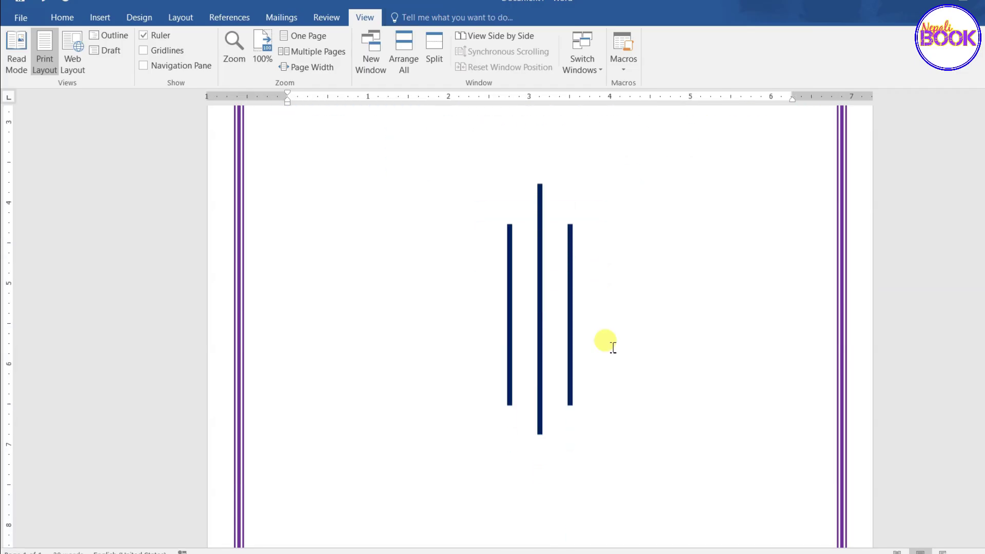
{"action": "scroll", "coordinate": [613, 347], "scroll_direction": "down", "scroll_amount": 3}
{"action": "left_click", "coordinate": [566, 341]}
Fill the lower box with 'प्रस्तावना पेस गर्ने विद्यालय :', the bold school name and address, then shrink it and place it near the bottom border.
{"action": "left_click_drag", "start_coordinate": [602, 239], "coordinate": [612, 321]}
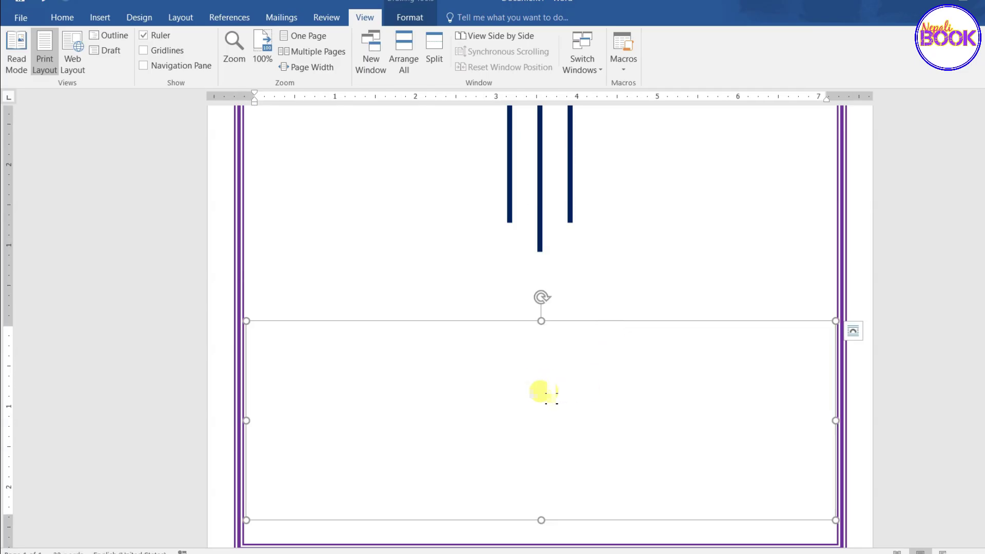
{"action": "left_click", "coordinate": [518, 353]}
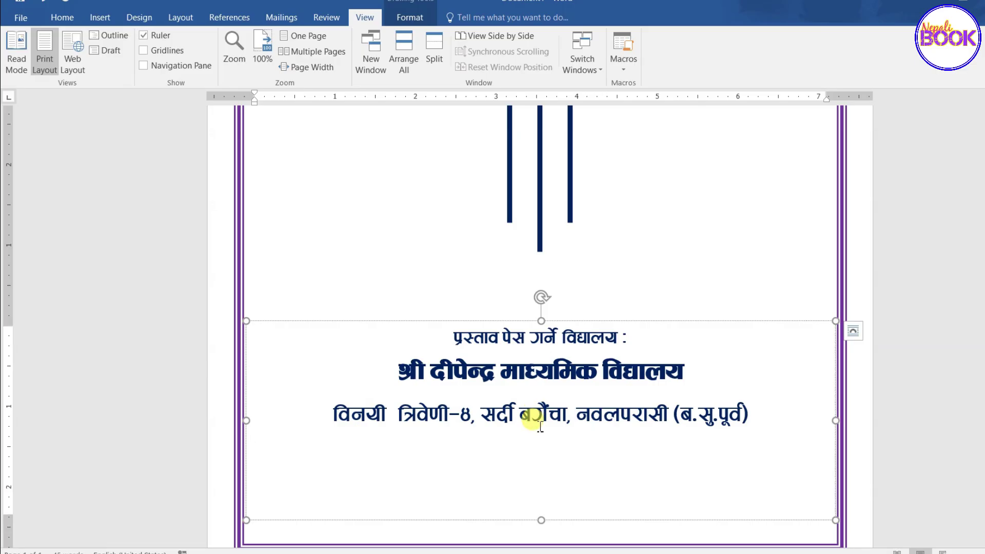
{"action": "left_click_drag", "start_coordinate": [541, 520], "coordinate": [538, 446]}
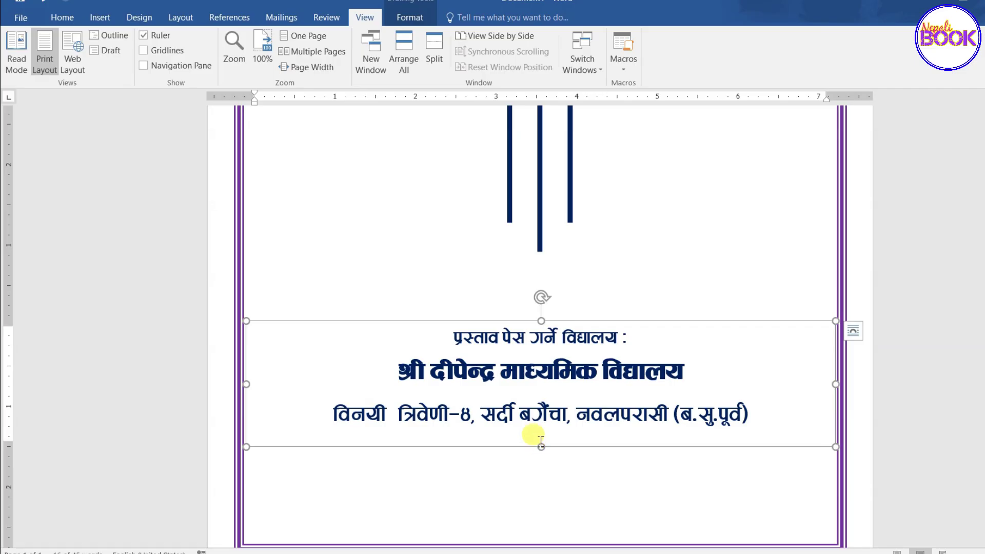
{"action": "left_click_drag", "start_coordinate": [584, 320], "coordinate": [584, 391]}
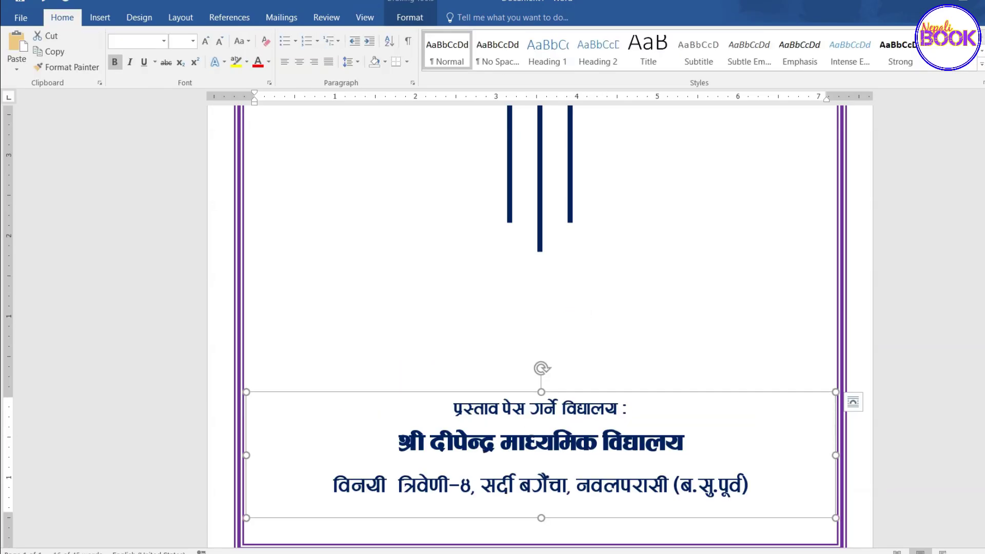
{"action": "scroll", "coordinate": [540, 329], "scroll_direction": "down", "scroll_amount": 1, "text": "ctrl"}
Stretch the grouped navy vertical lines taller by extending them downward.
{"action": "scroll", "coordinate": [541, 329], "scroll_direction": "down", "scroll_amount": 1, "text": "ctrl"}
{"action": "scroll", "coordinate": [541, 328], "scroll_direction": "down", "scroll_amount": 1, "text": "ctrl"}
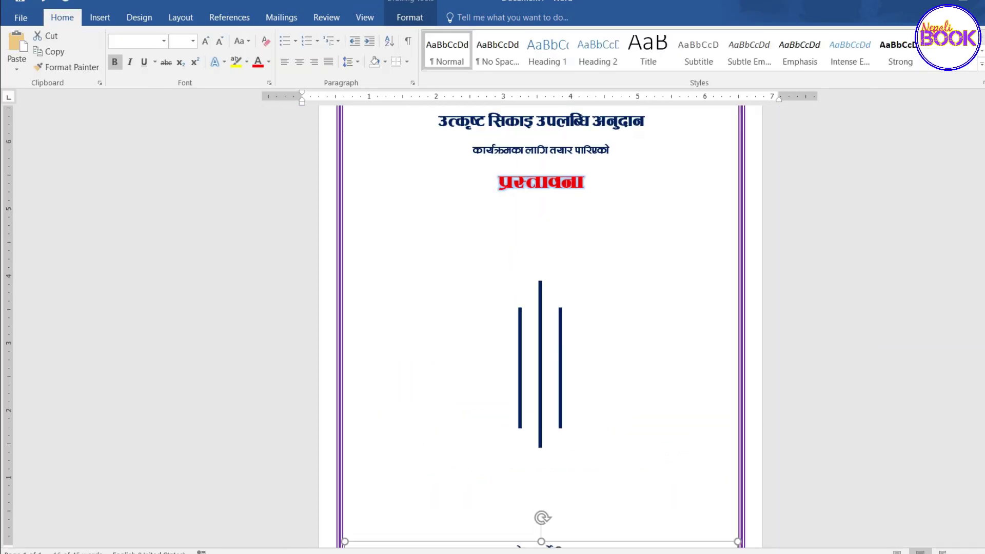
{"action": "scroll", "coordinate": [541, 328], "scroll_direction": "down", "scroll_amount": 1, "text": "ctrl"}
{"action": "scroll", "coordinate": [541, 329], "scroll_direction": "down", "scroll_amount": 1, "text": "ctrl"}
{"action": "scroll", "coordinate": [541, 328], "scroll_direction": "down", "scroll_amount": 1, "text": "ctrl"}
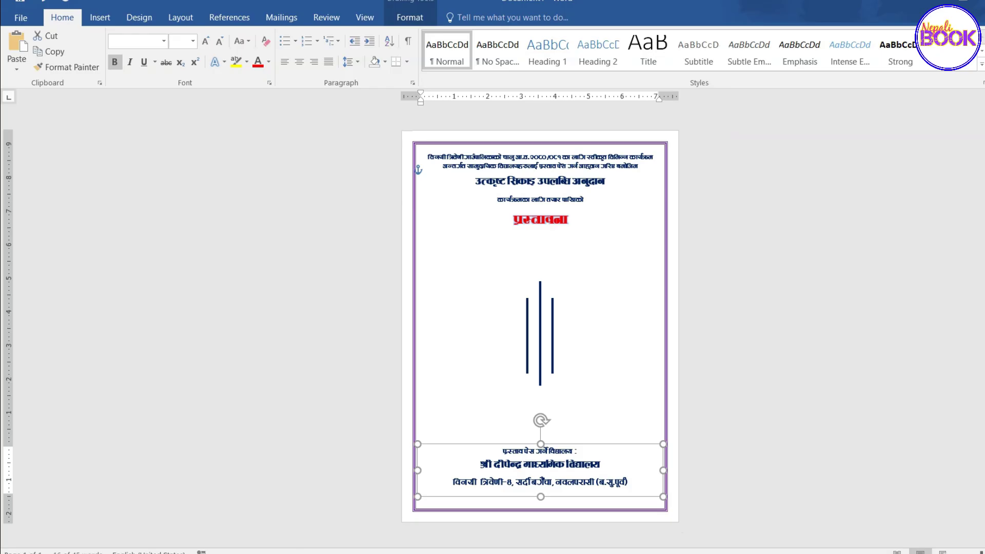
{"action": "left_click", "coordinate": [554, 313]}
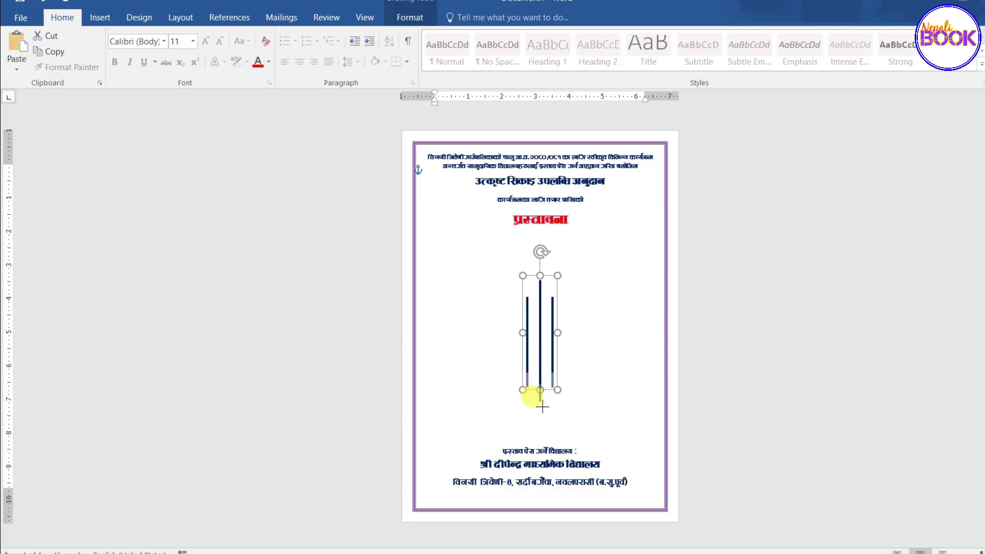
{"action": "left_click_drag", "start_coordinate": [542, 407], "coordinate": [540, 409]}
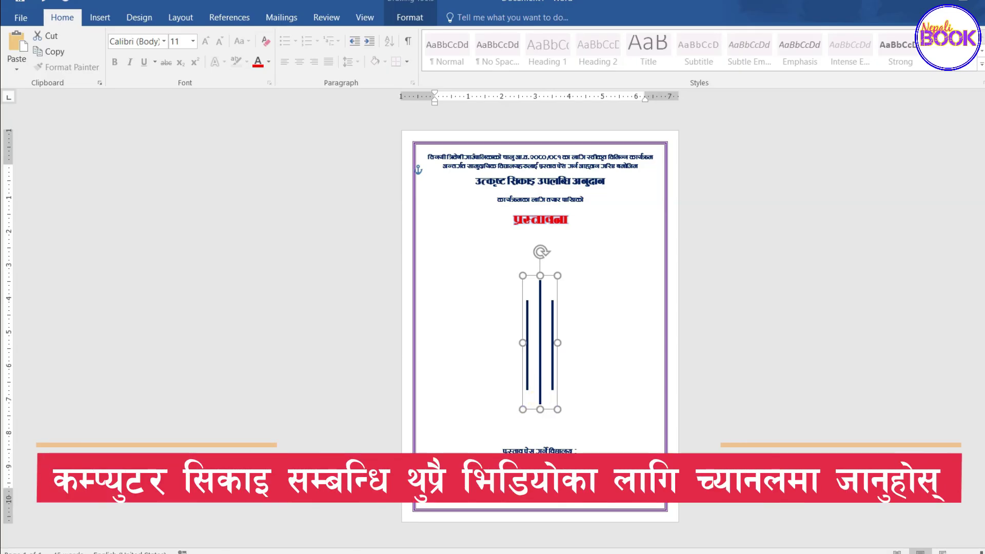
Nudge the line group upward so it sits centred below the red title, then deselect it.
{"action": "key", "text": "Up"}
{"action": "key", "text": "Up"}
{"action": "key", "text": "Up"}
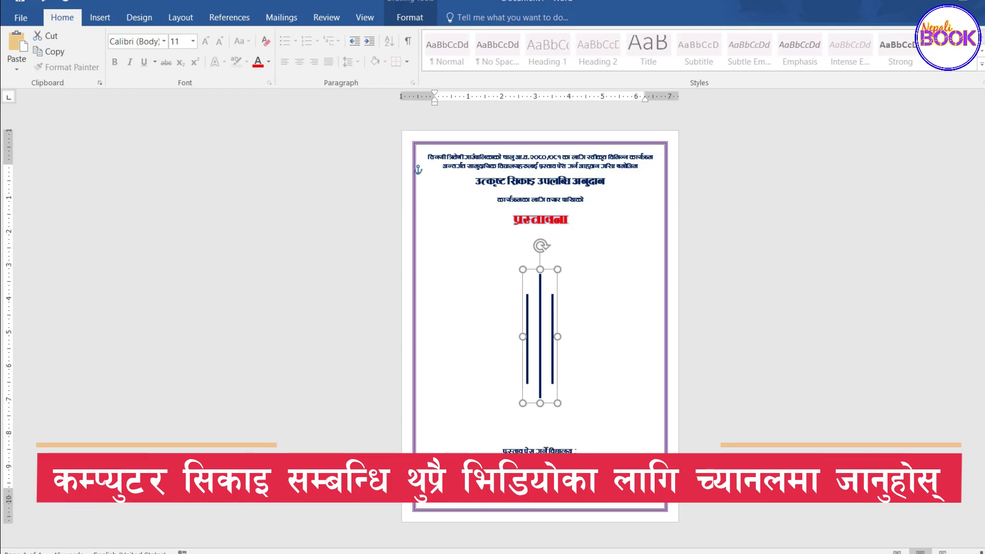
{"action": "key", "text": "Up"}
{"action": "key", "text": "Up"}
{"action": "key", "text": "Down"}
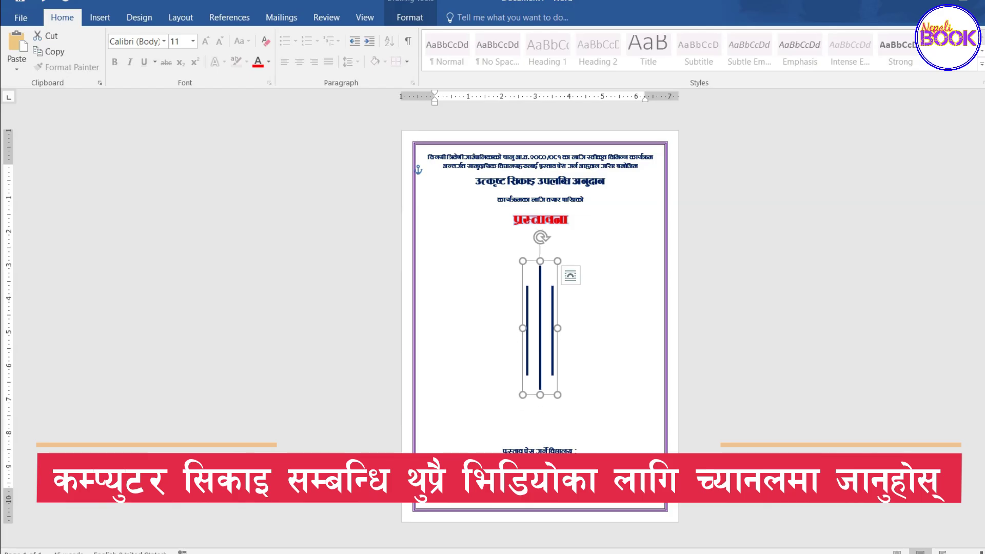
{"action": "key", "text": "Escape"}
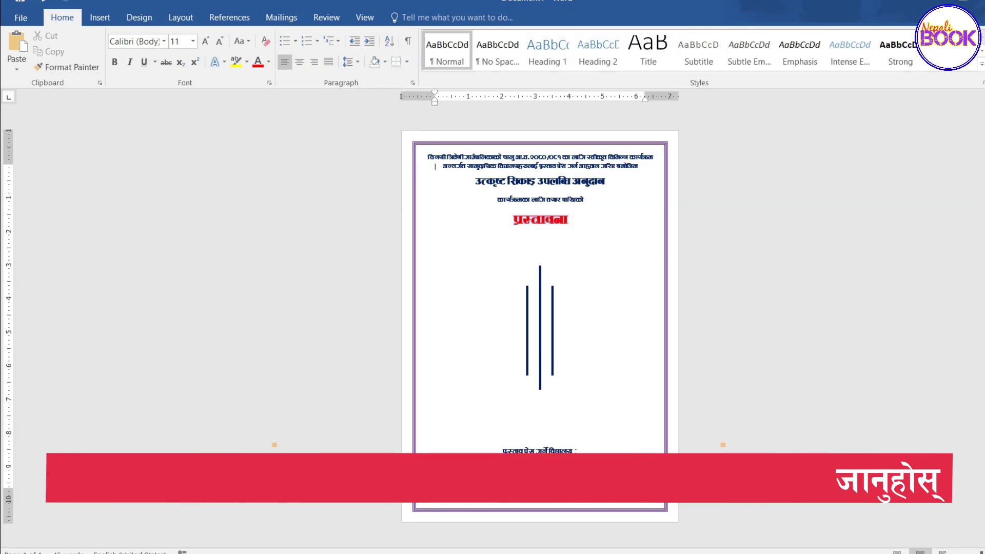